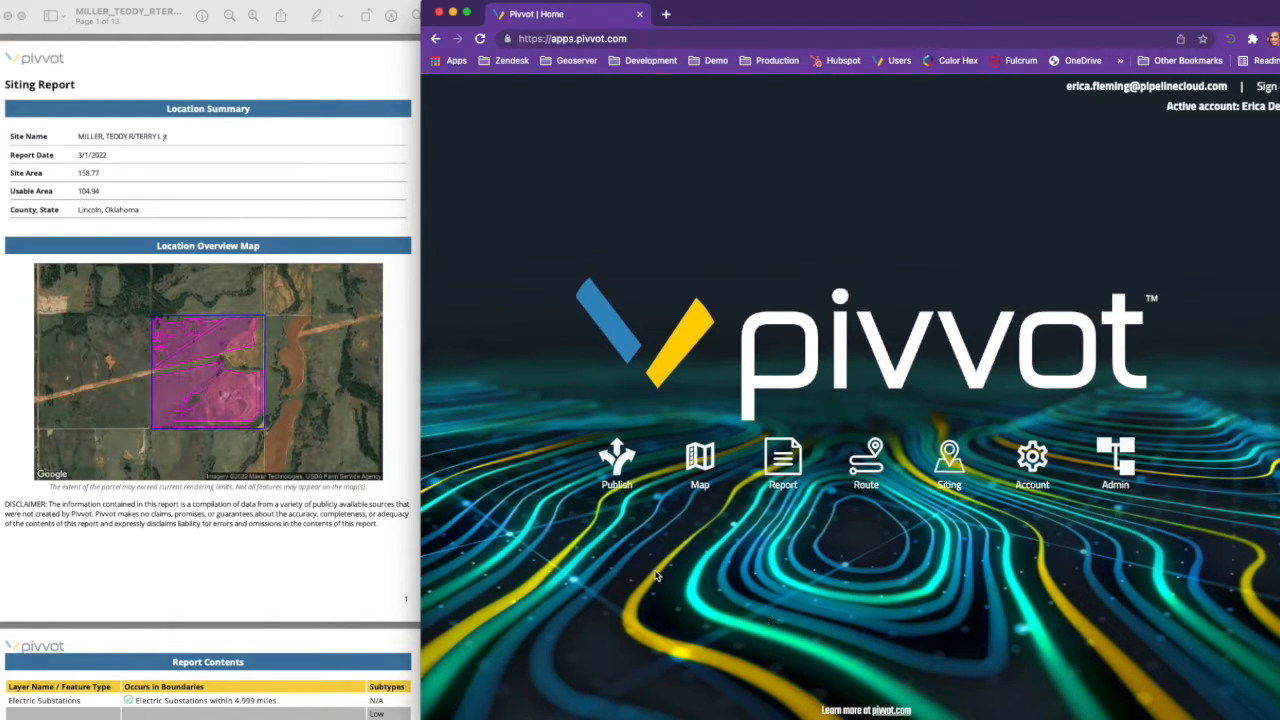
# - Open the Siting Report from the Publish report console for configuration
pyautogui.click(619, 470)
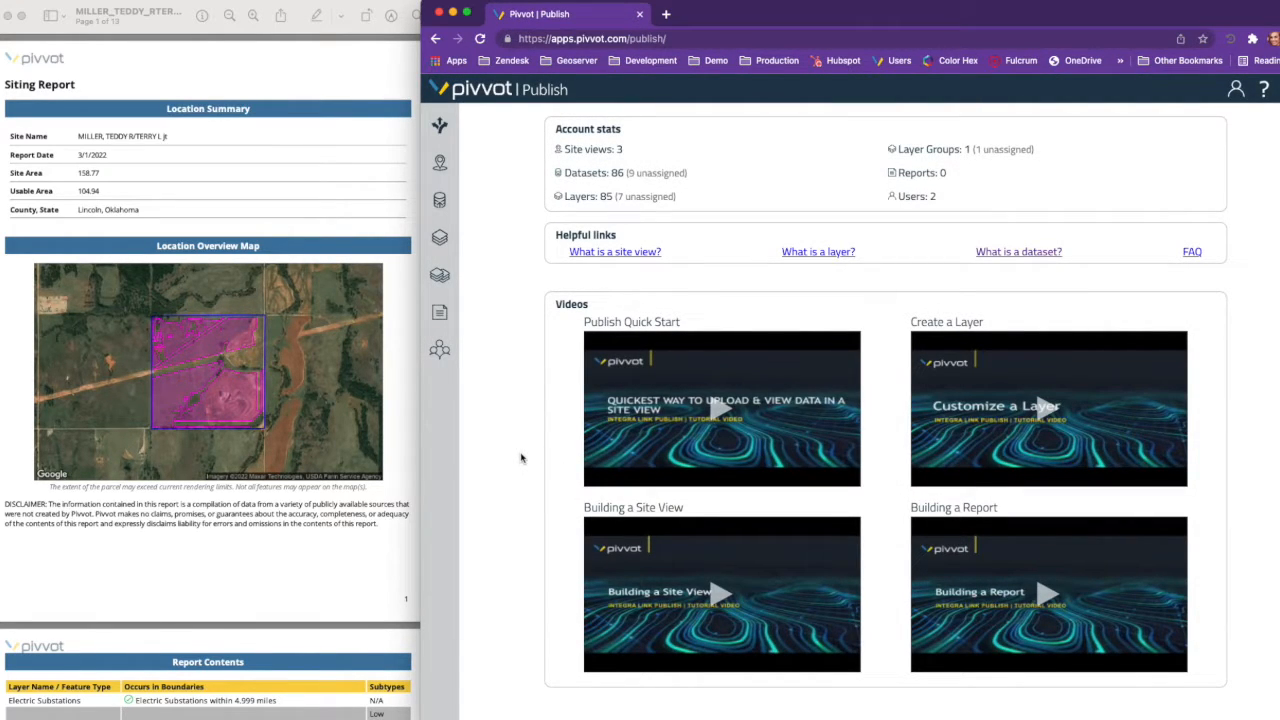
pyautogui.click(445, 320)
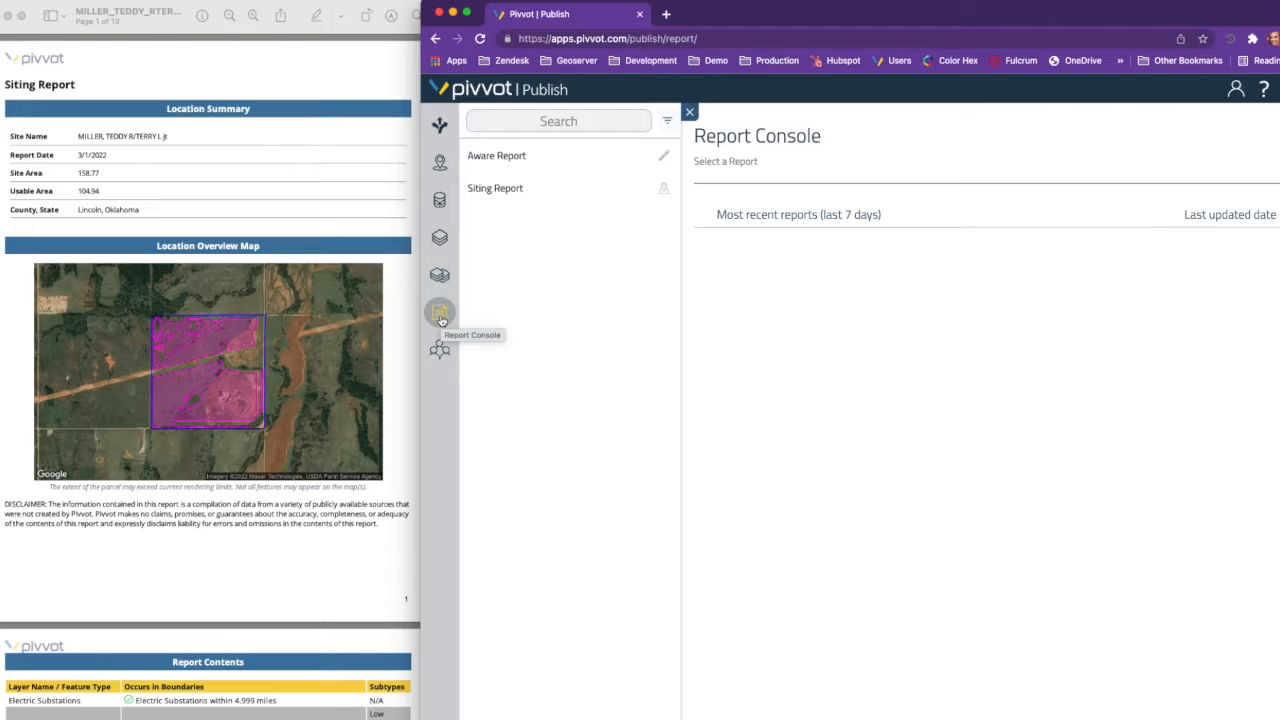
pyautogui.click(507, 194)
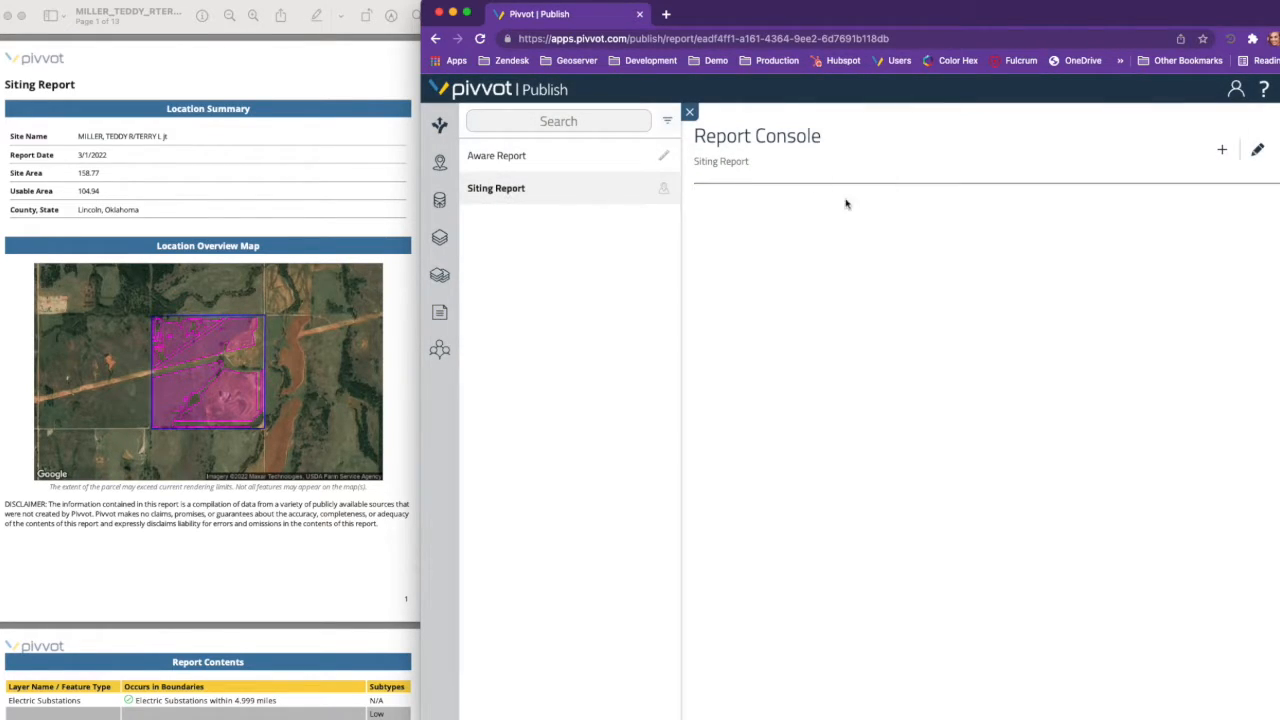
pyautogui.click(1258, 150)
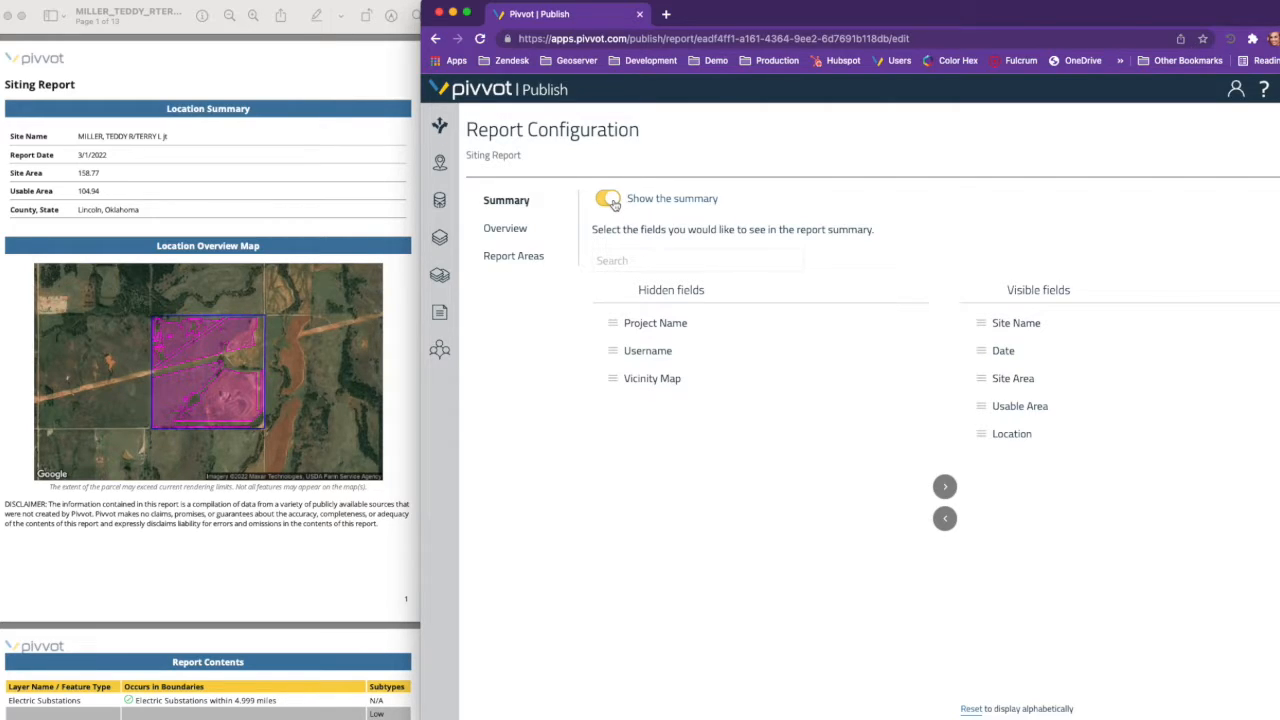
# - Switch the report summary off and back on, and try moving Vicinity Map into the visible fields
pyautogui.click(608, 199)
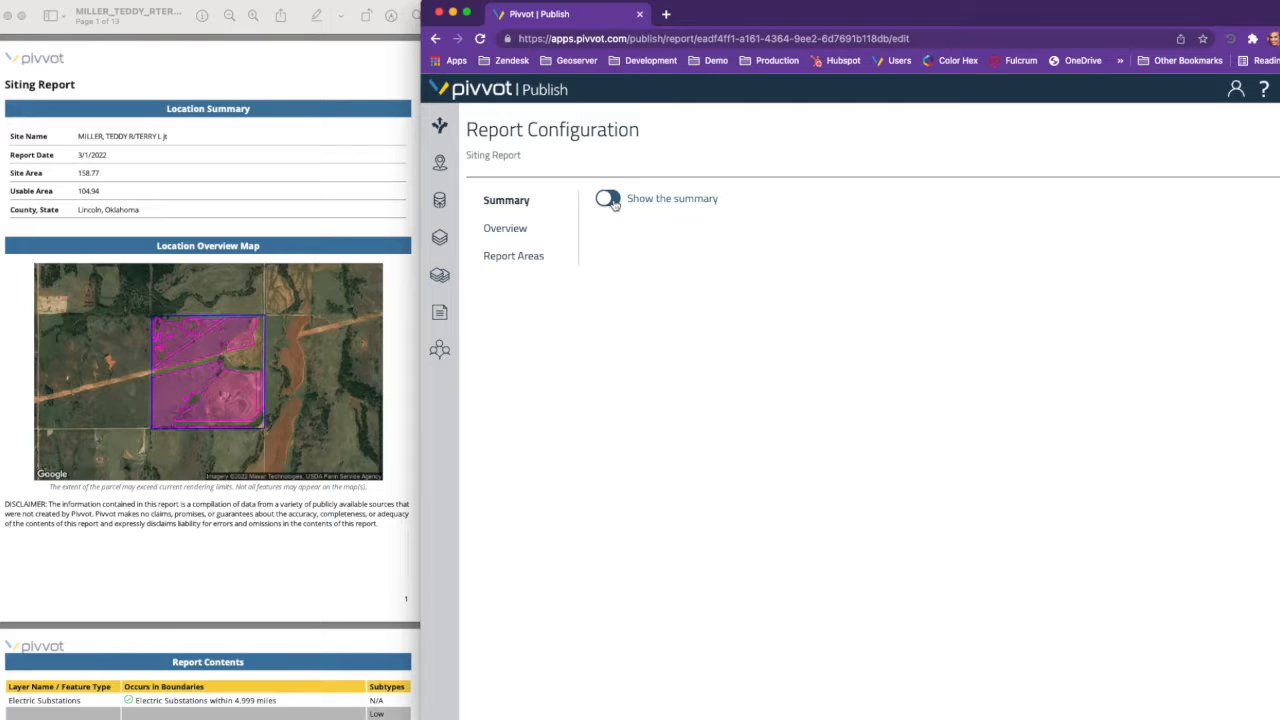
pyautogui.click(612, 201)
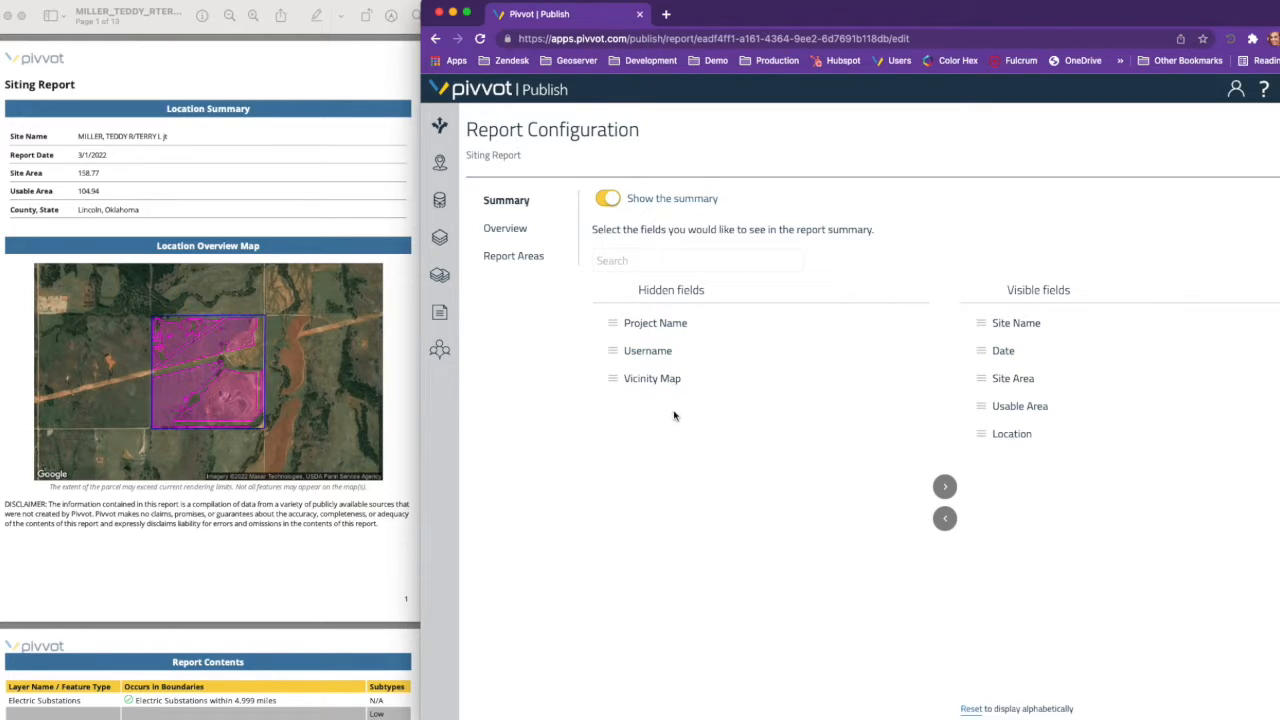
pyautogui.click(635, 384)
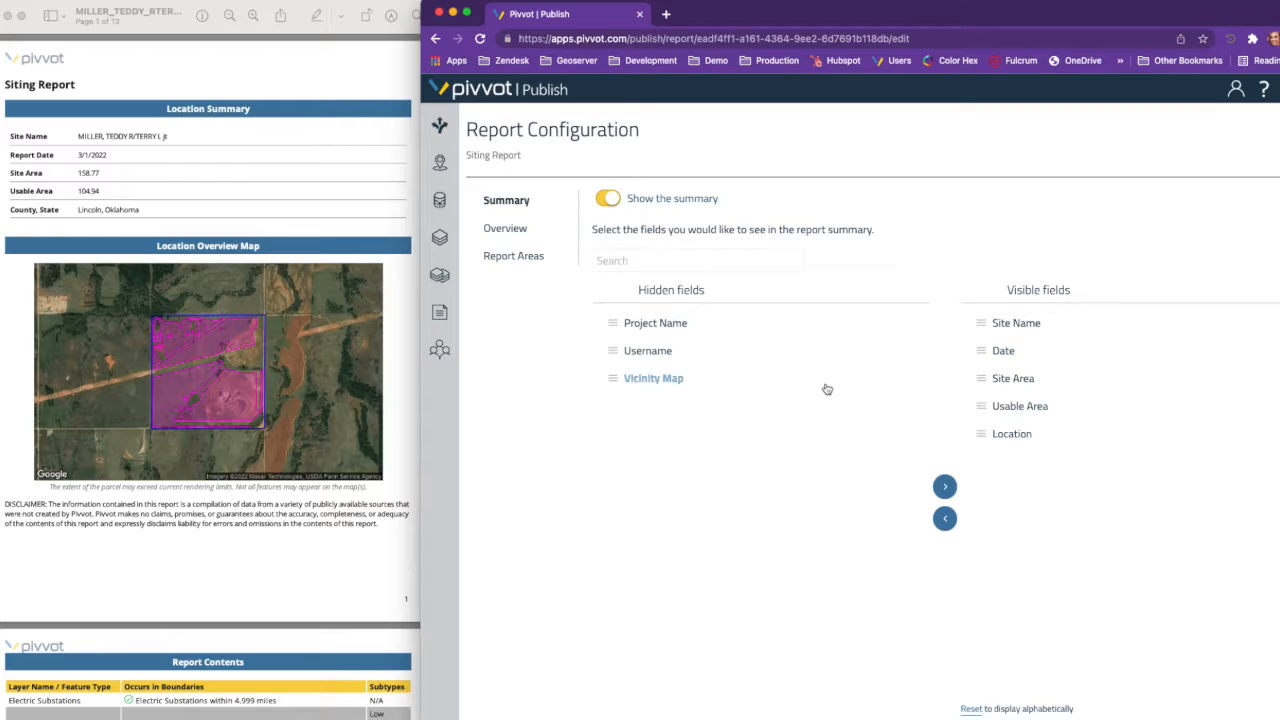
pyautogui.click(944, 488)
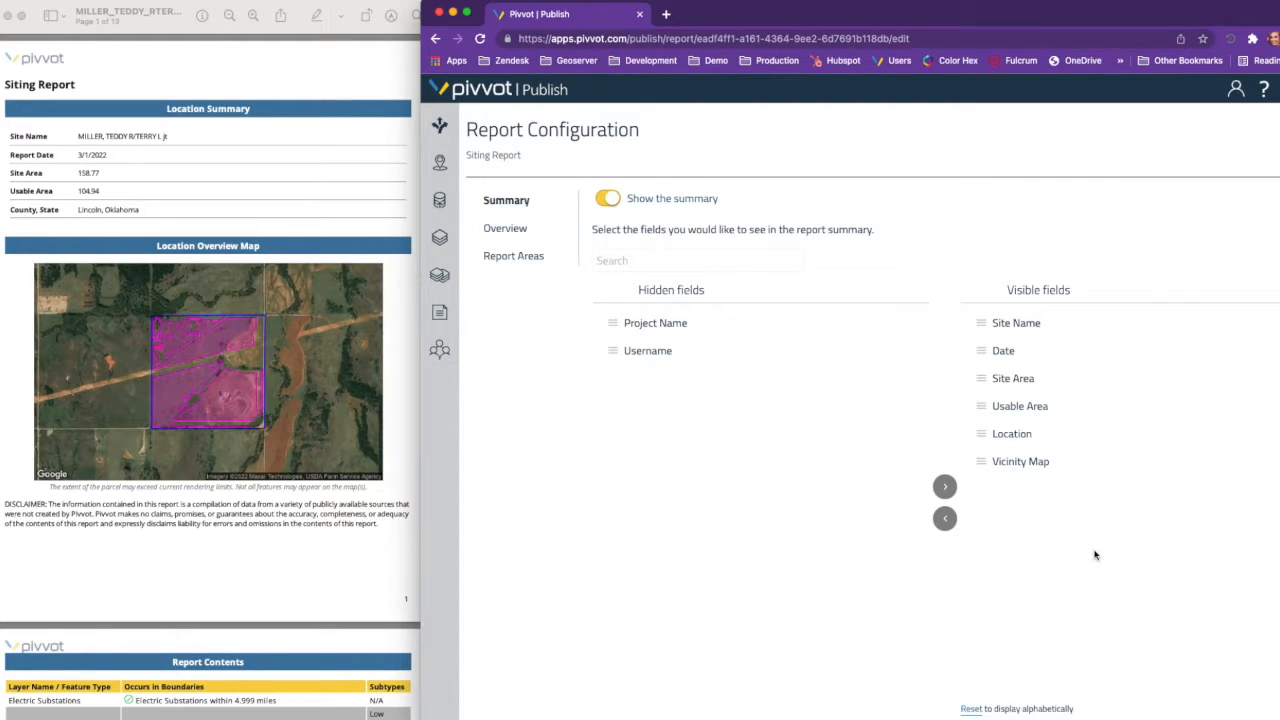
pyautogui.click(944, 518)
# - Switch to the sample siting report PDF and examine its Location Overview Map
pyautogui.click(255, 310)
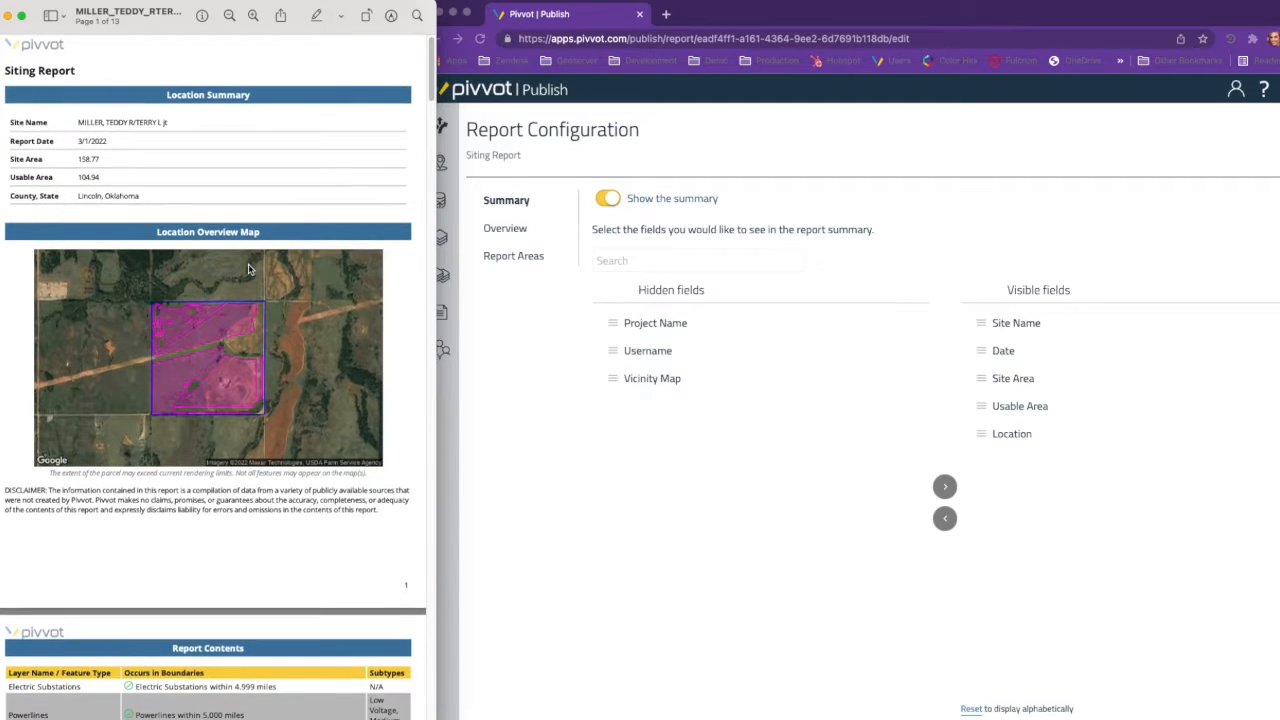
pyautogui.scroll(-1, 250, 280)
pyautogui.scroll(-2, 250, 268)
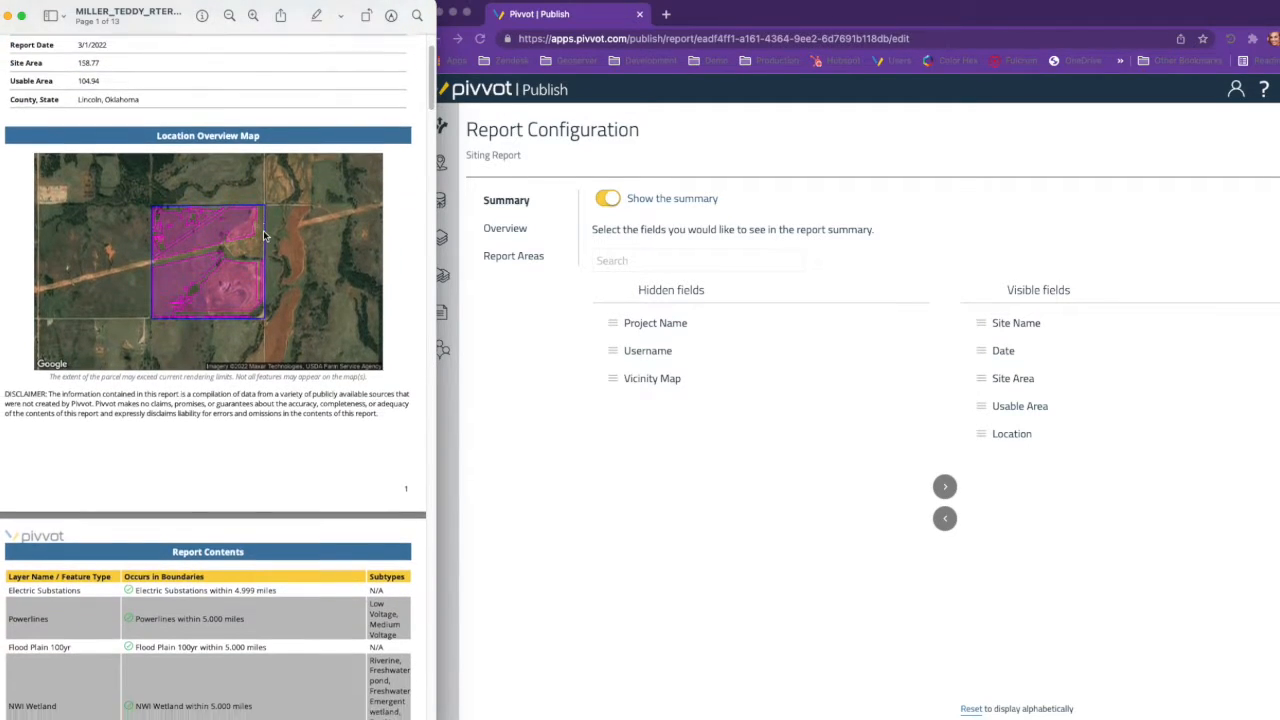
pyautogui.scroll(-2, 270, 193)
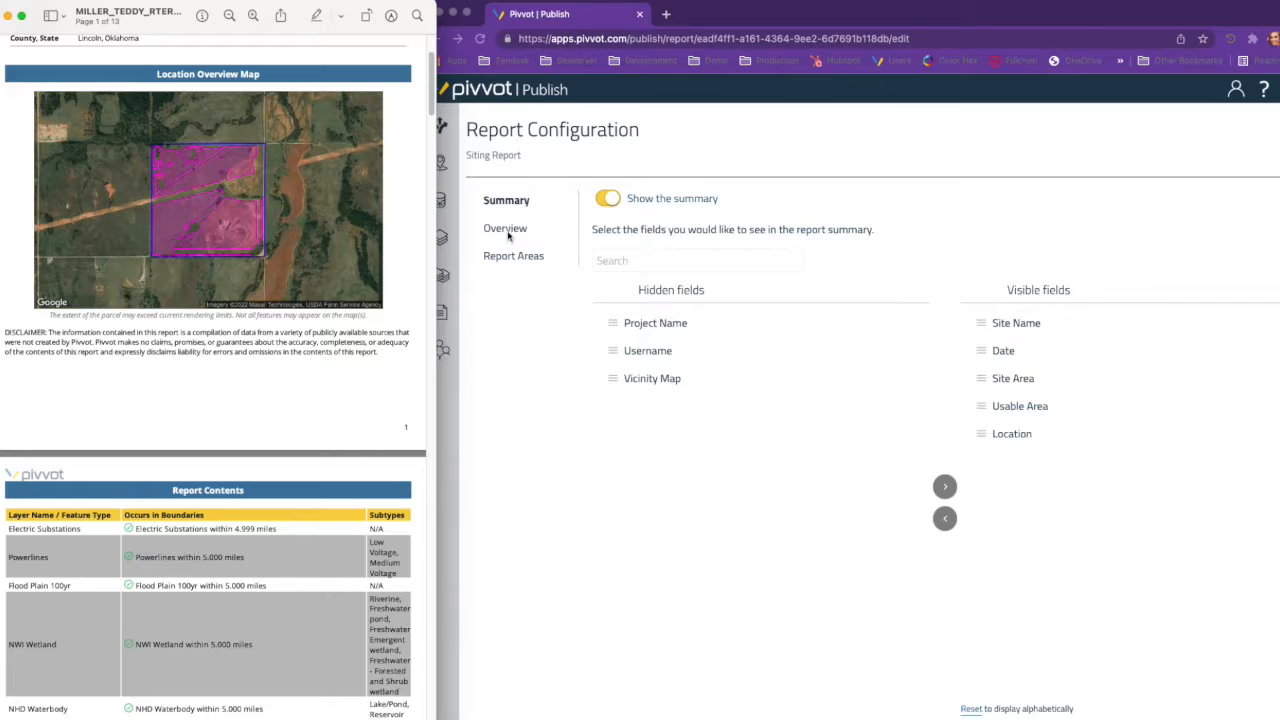
# - Open the Siting Report's overview settings and switch the overview display off and back on
pyautogui.click(508, 232)
pyautogui.click(507, 231)
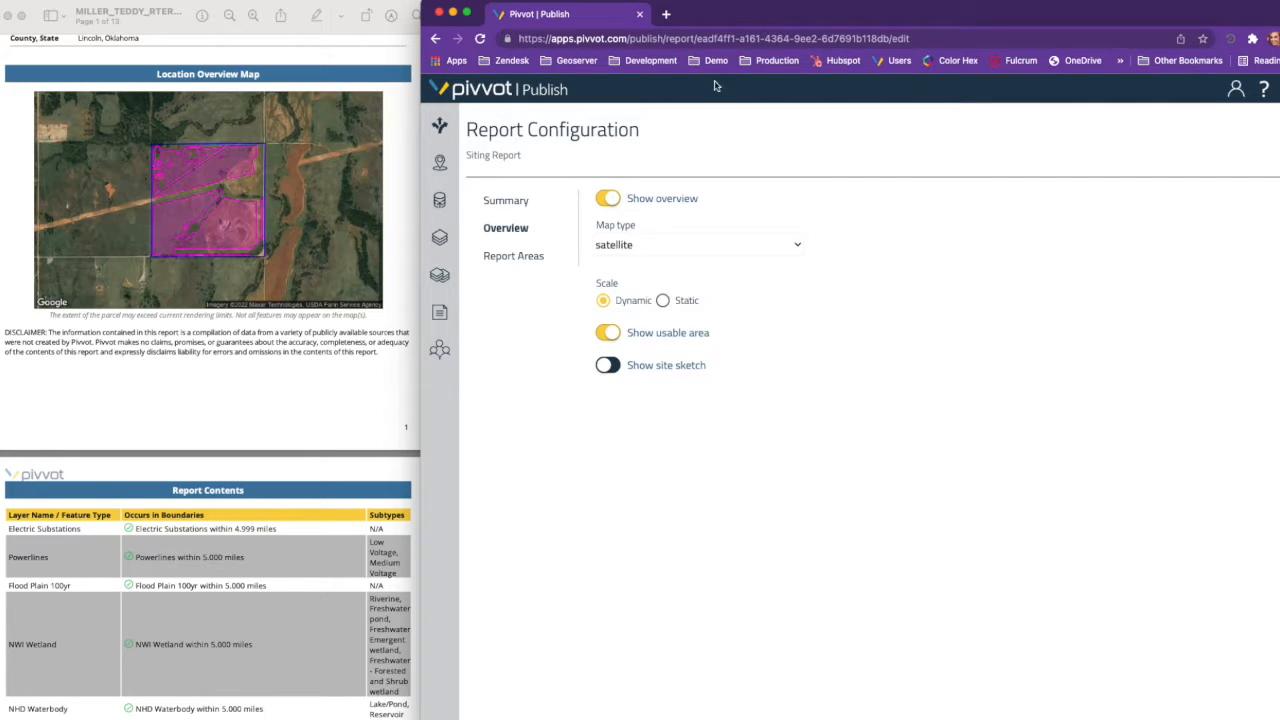
pyautogui.click(617, 199)
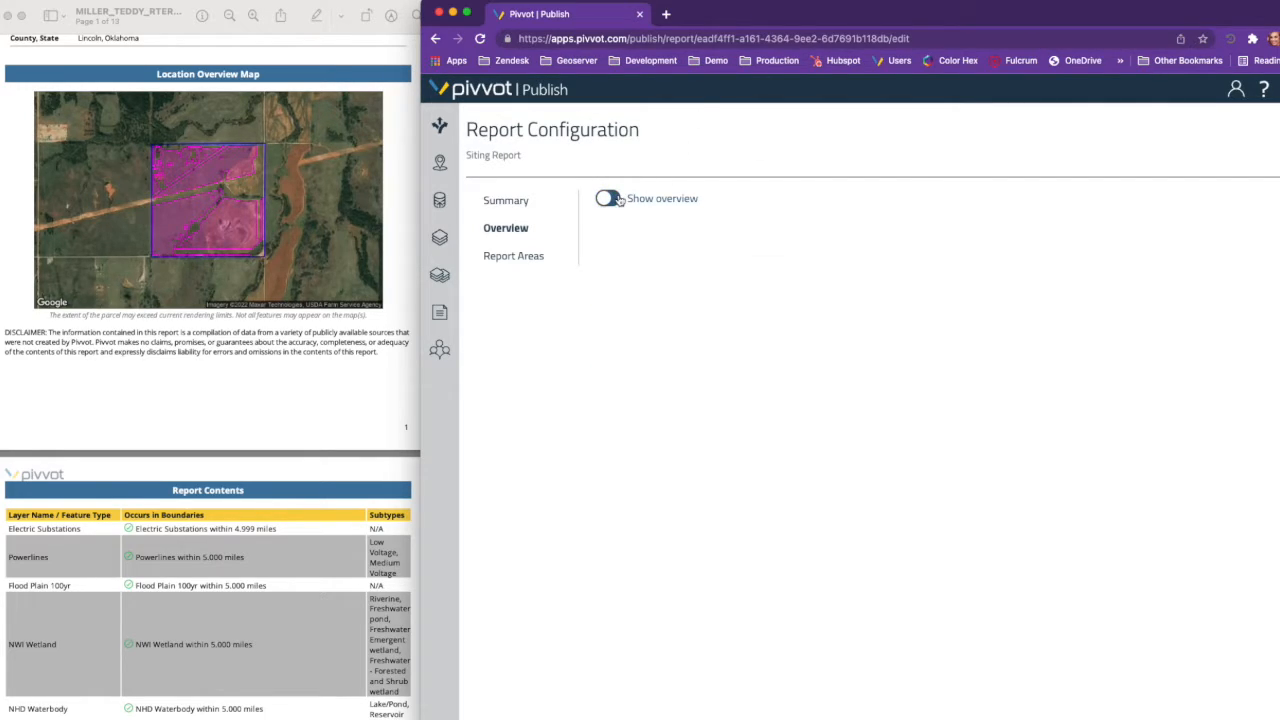
pyautogui.click(611, 200)
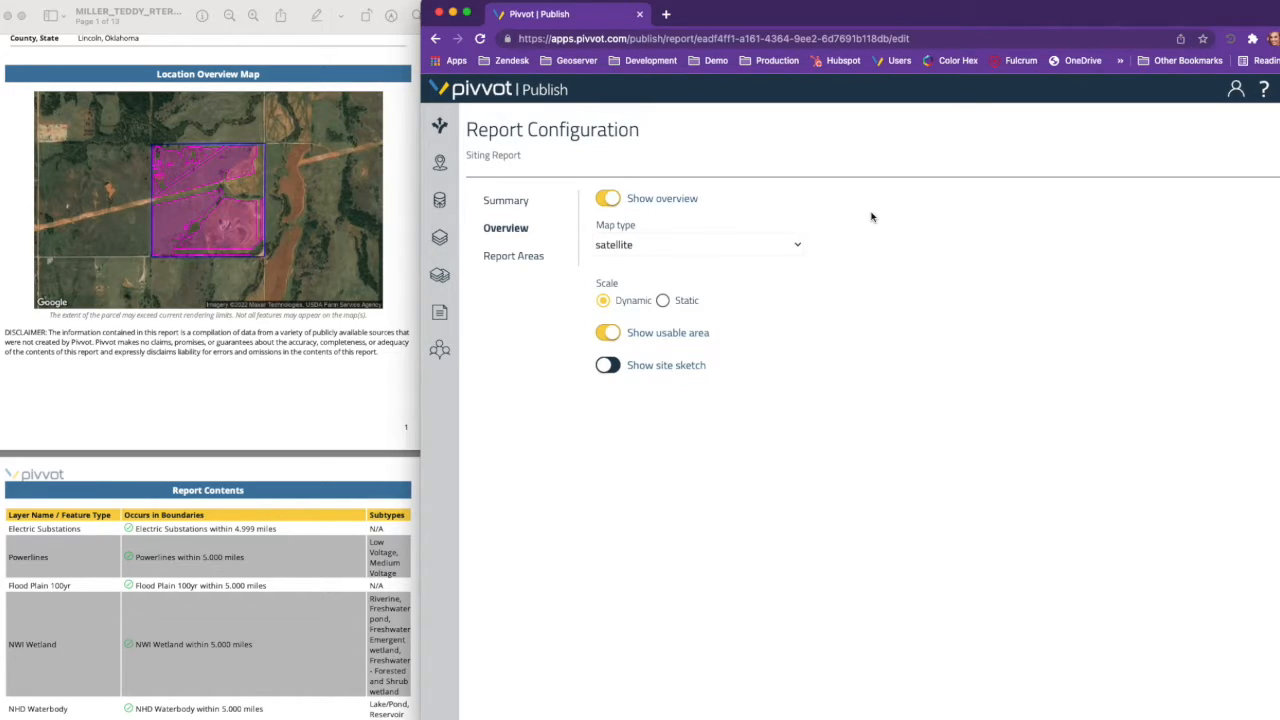
# - Try the overview map's type, Static scale and zoom options and the usable area display, keeping satellite and Dynamic
pyautogui.click(678, 246)
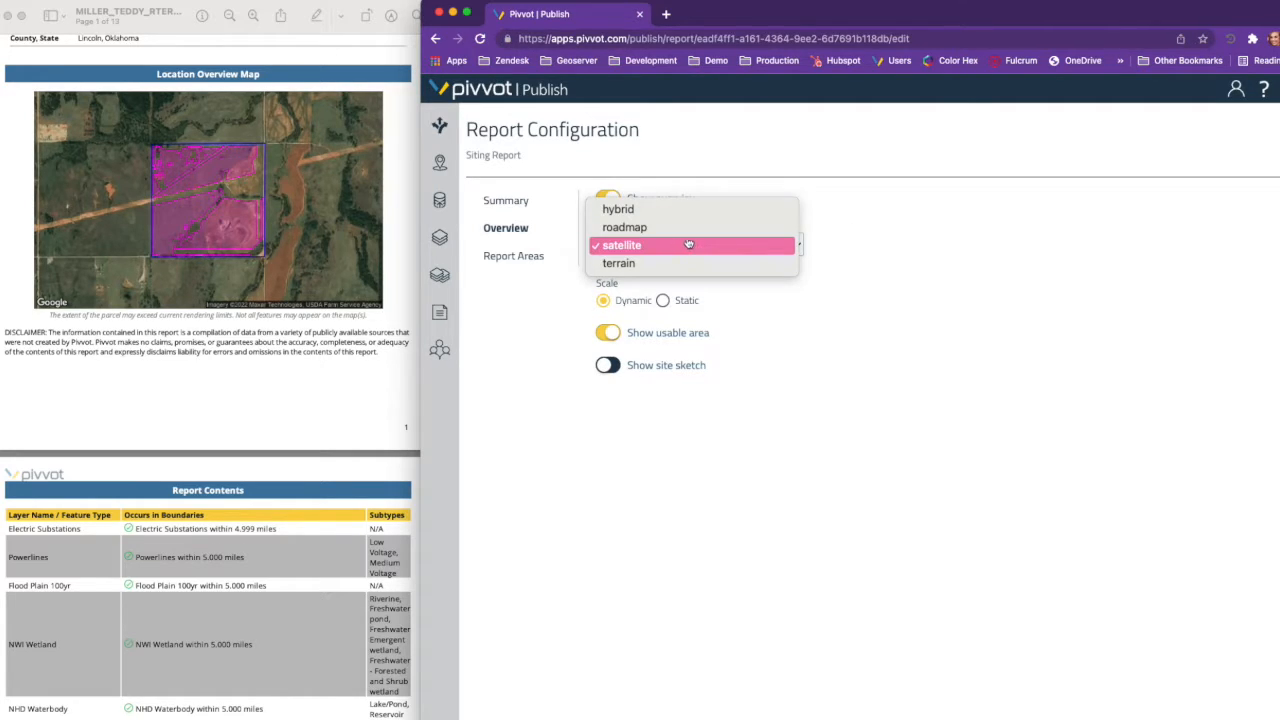
pyautogui.click(789, 250)
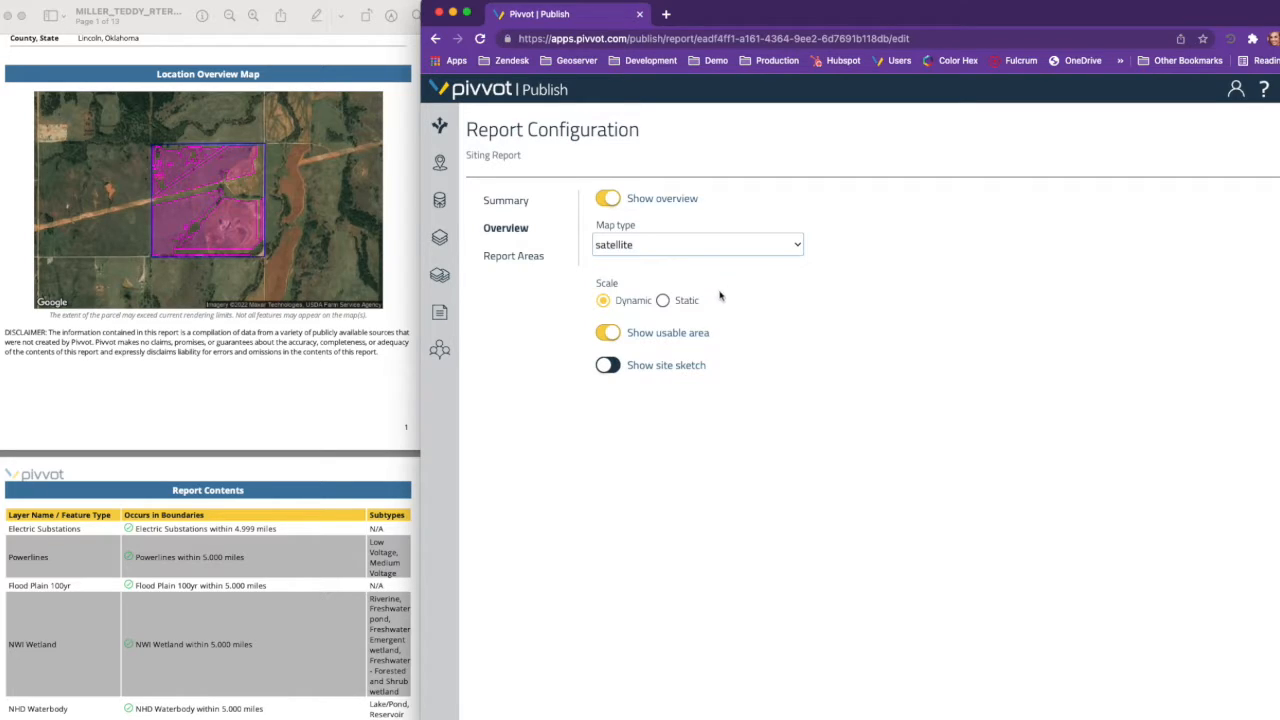
pyautogui.click(664, 301)
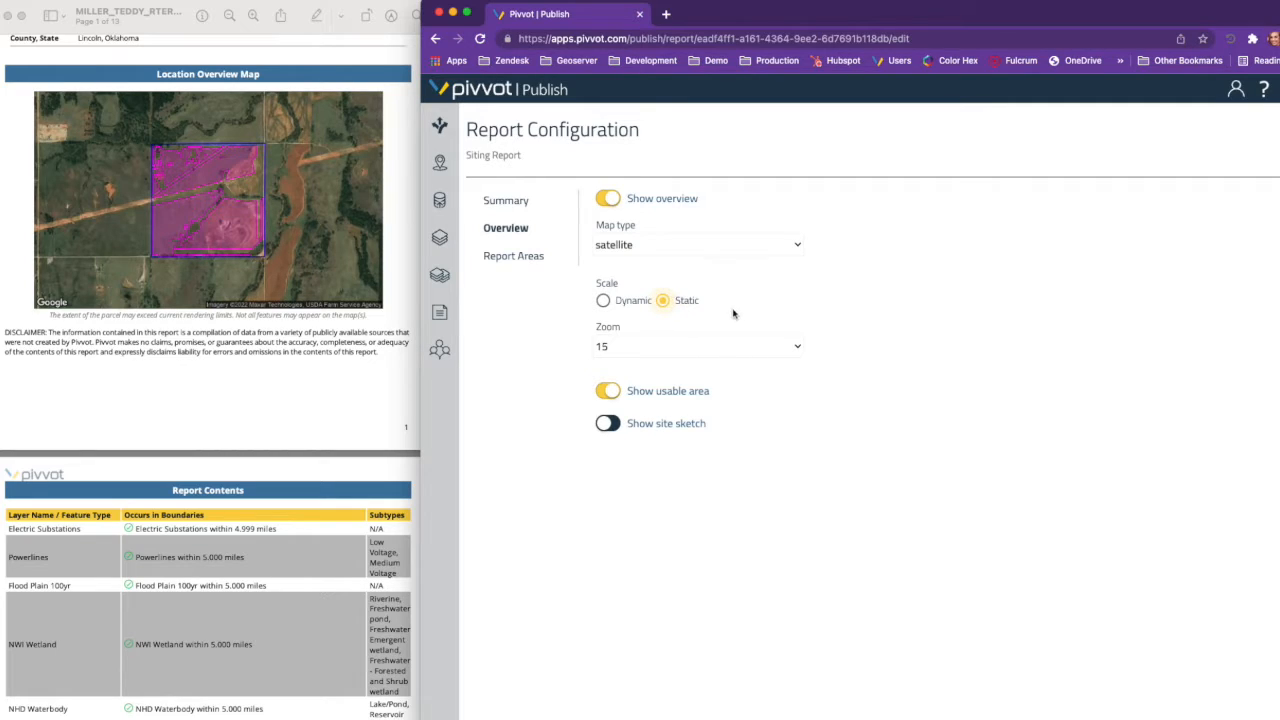
pyautogui.click(790, 354)
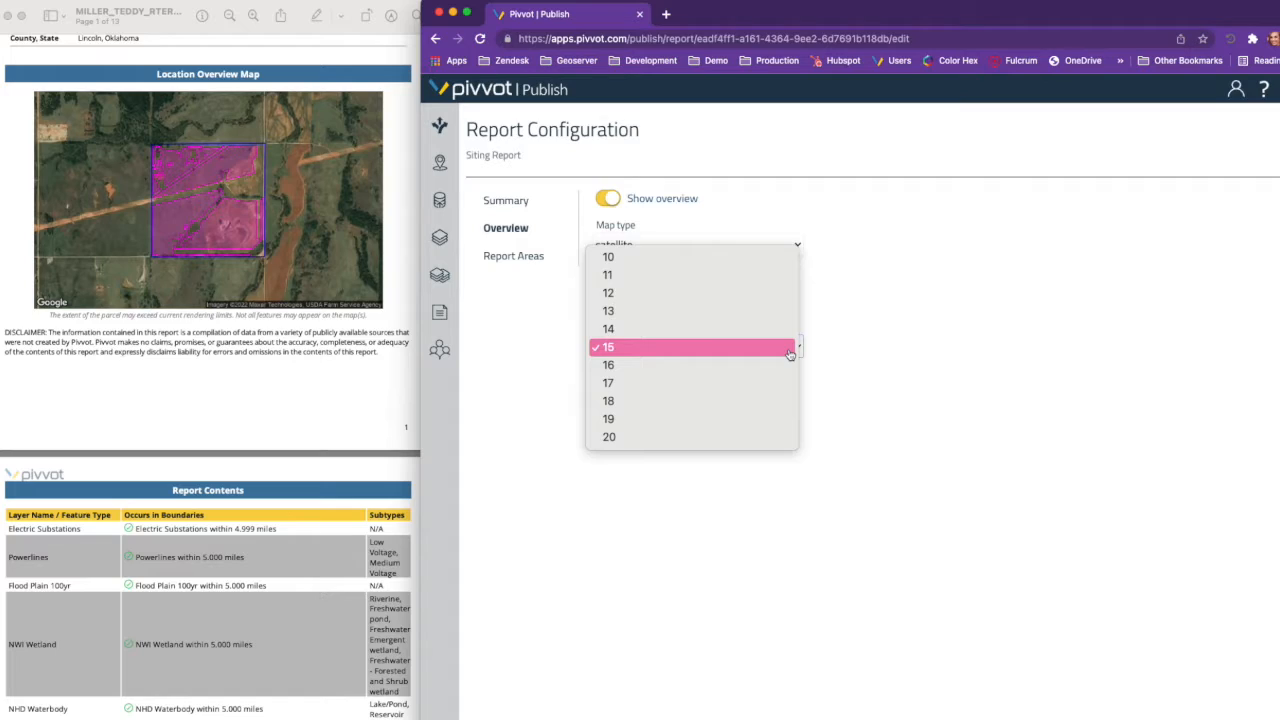
pyautogui.click(839, 353)
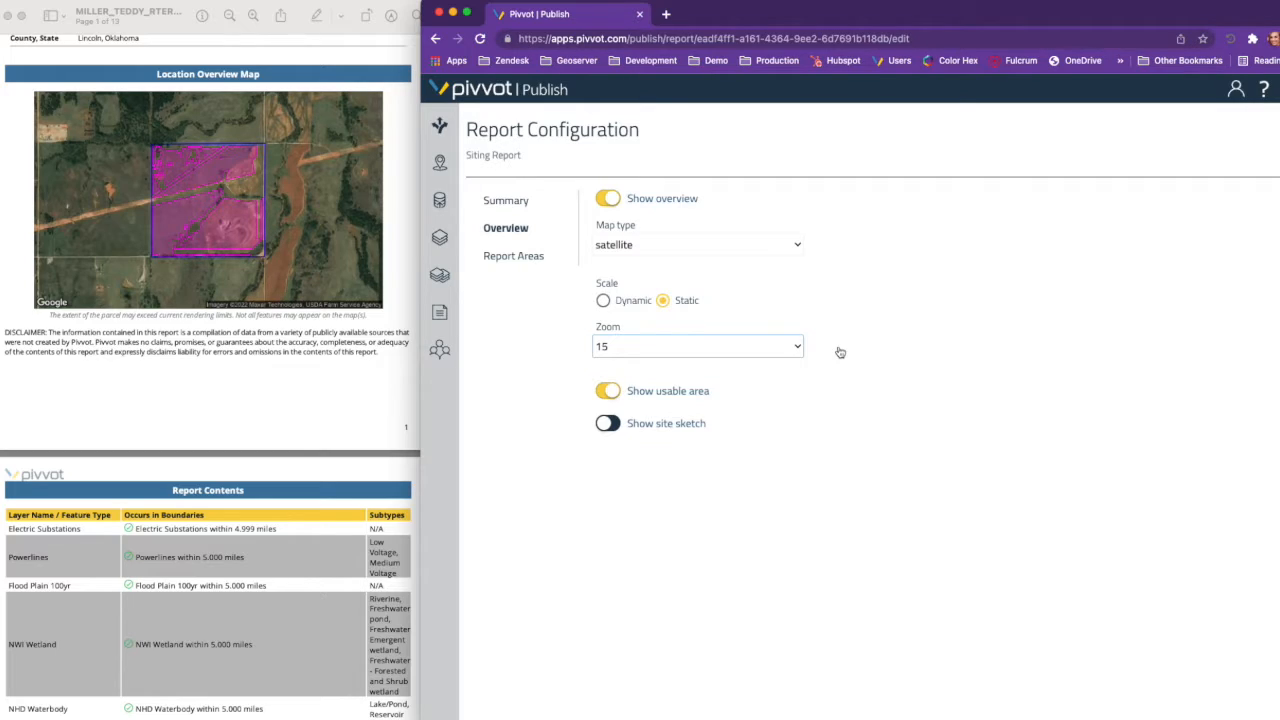
pyautogui.click(604, 302)
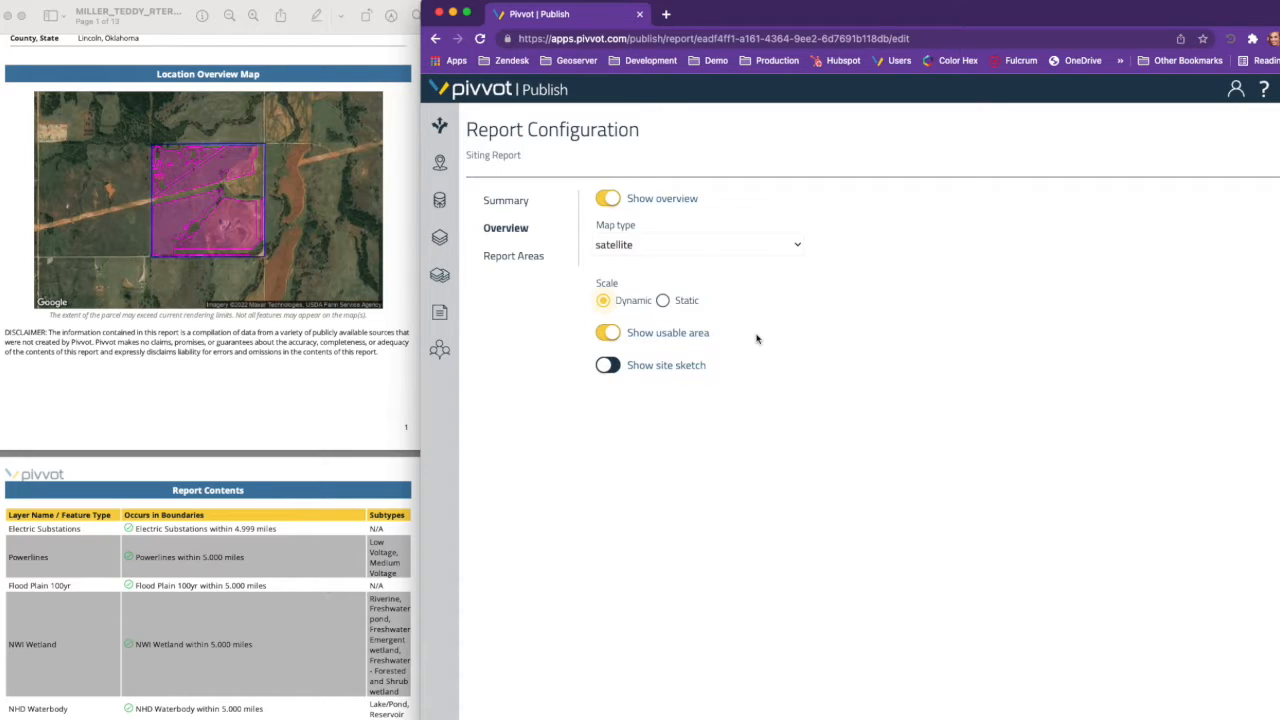
pyautogui.click(614, 338)
pyautogui.click(610, 336)
# - Add the Depth to Bedrock dataset to the report datasets in the report areas
pyautogui.click(515, 257)
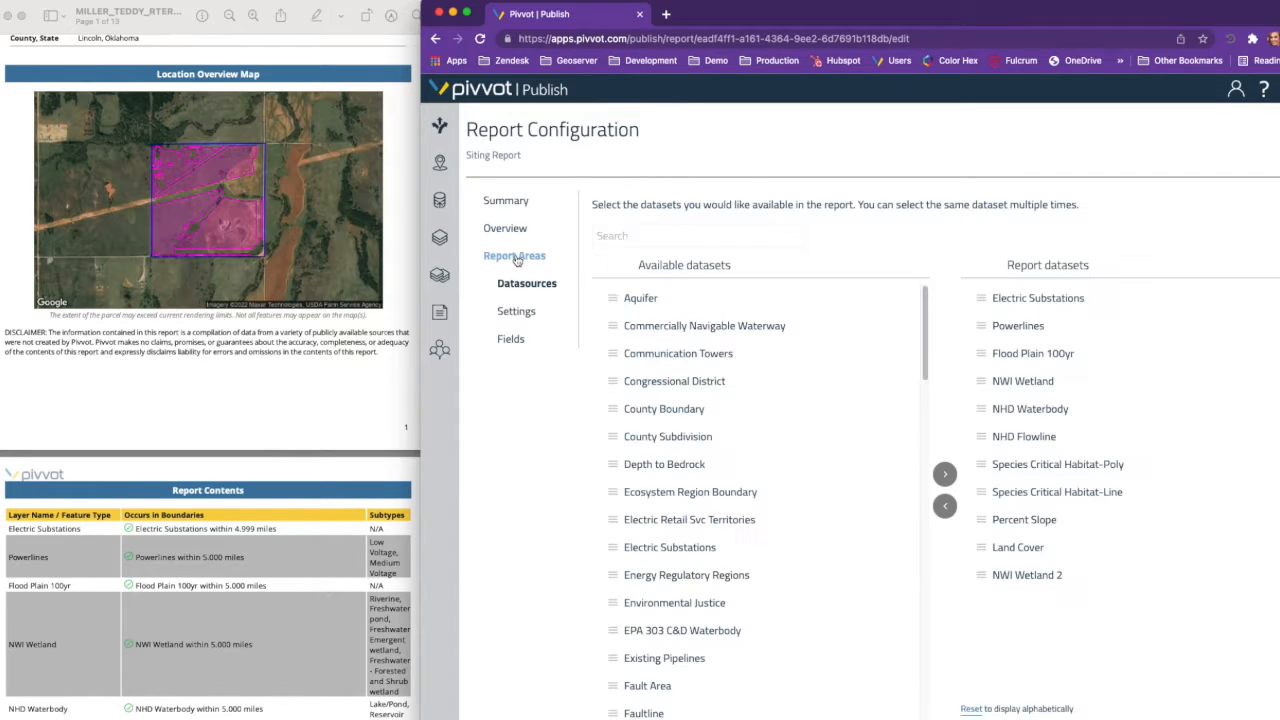
pyautogui.scroll(-5, 349, 364)
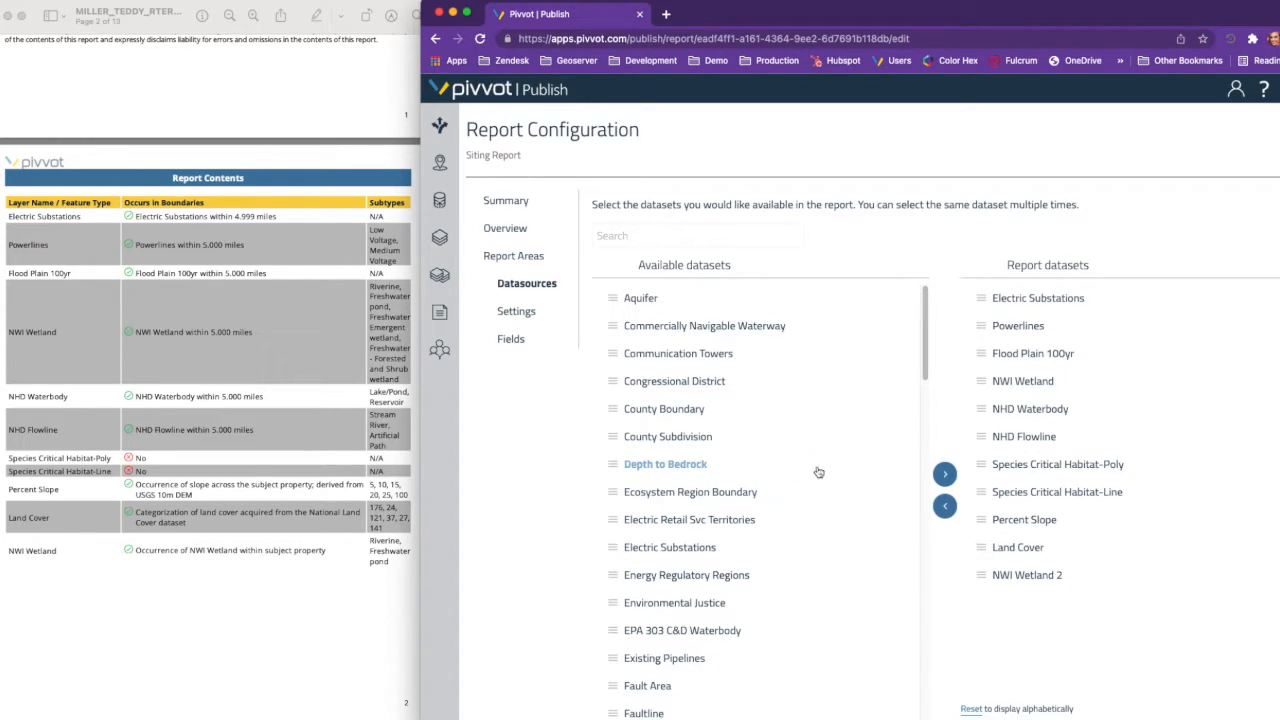
pyautogui.click(944, 474)
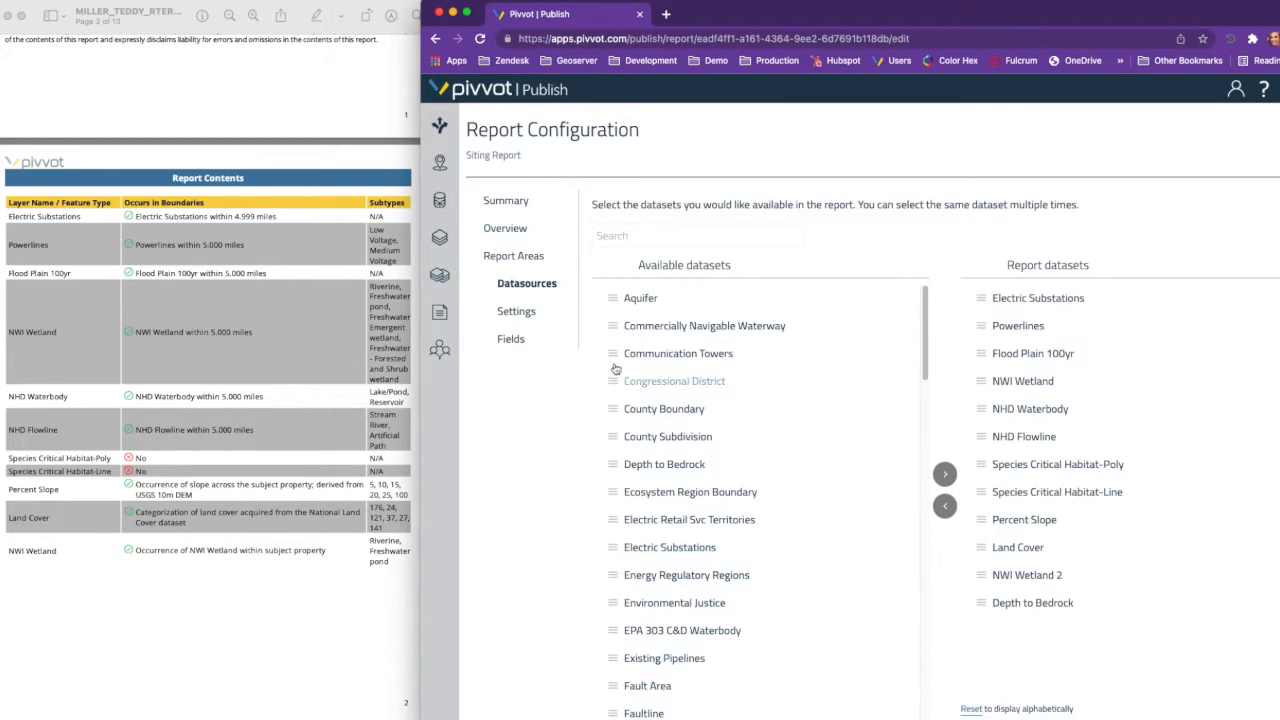
# - Open the report area settings and try applying the same configuration to all datasets
pyautogui.click(517, 312)
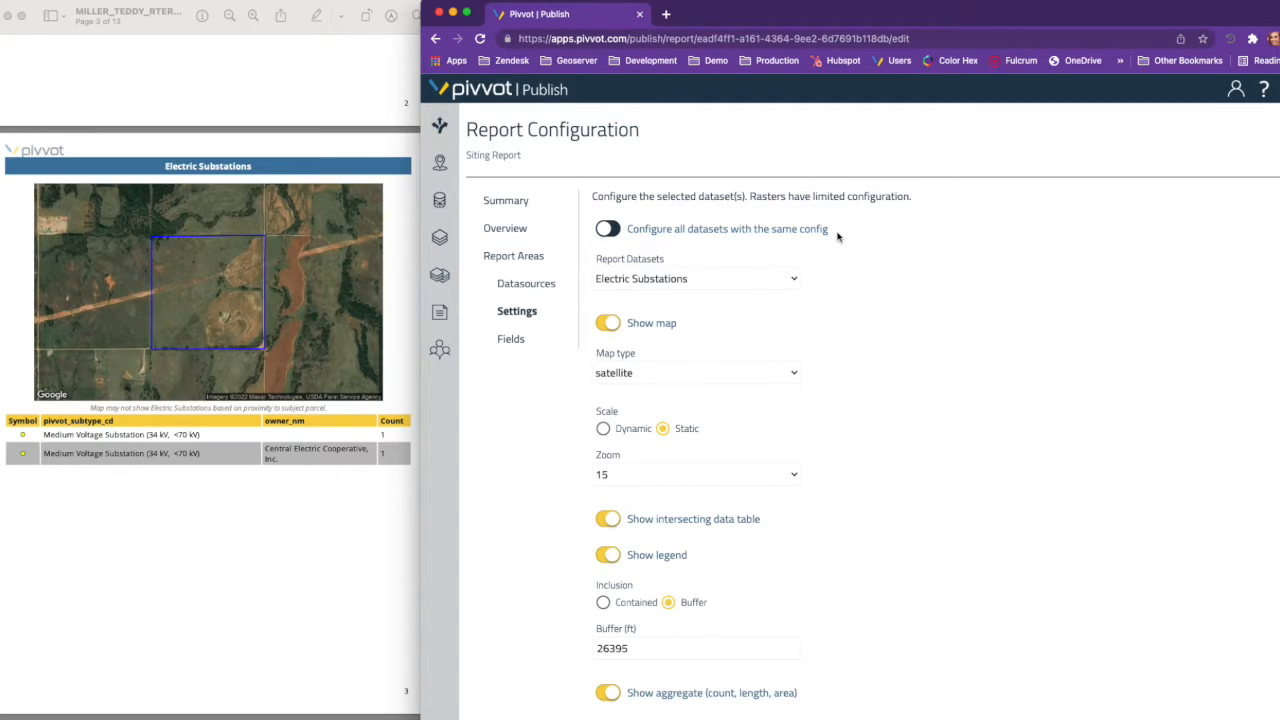
pyautogui.click(618, 229)
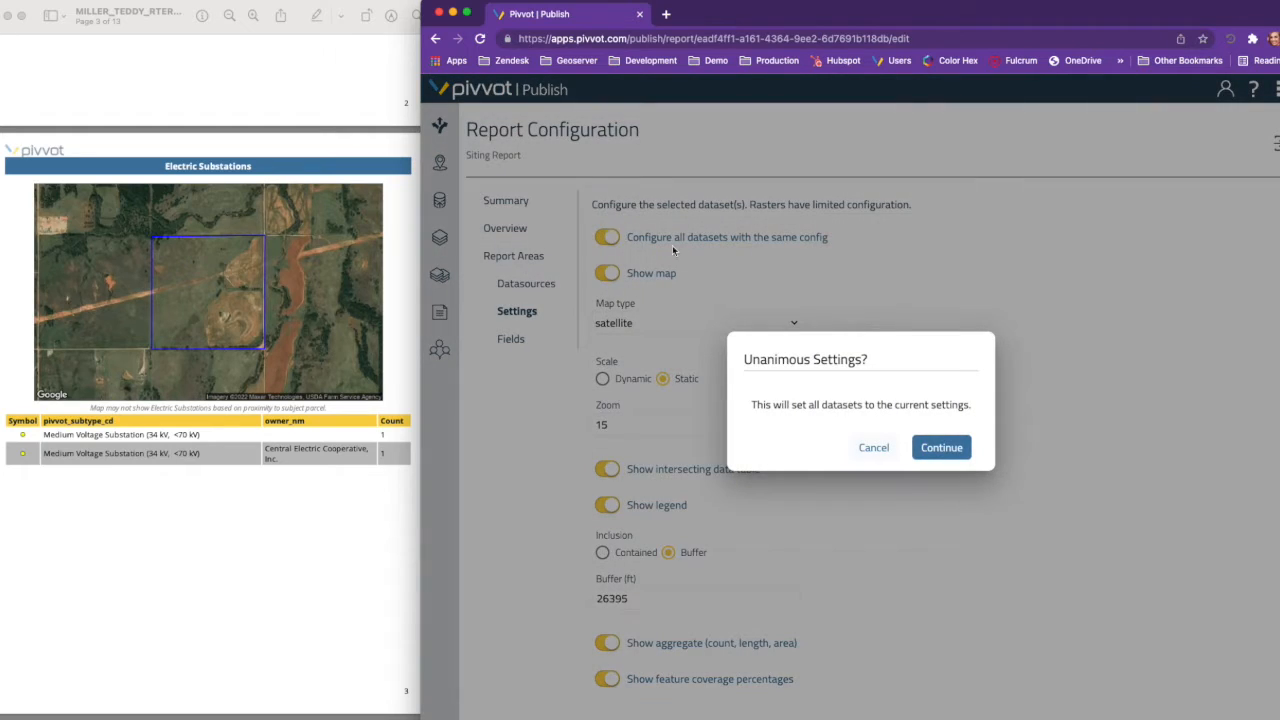
pyautogui.click(868, 448)
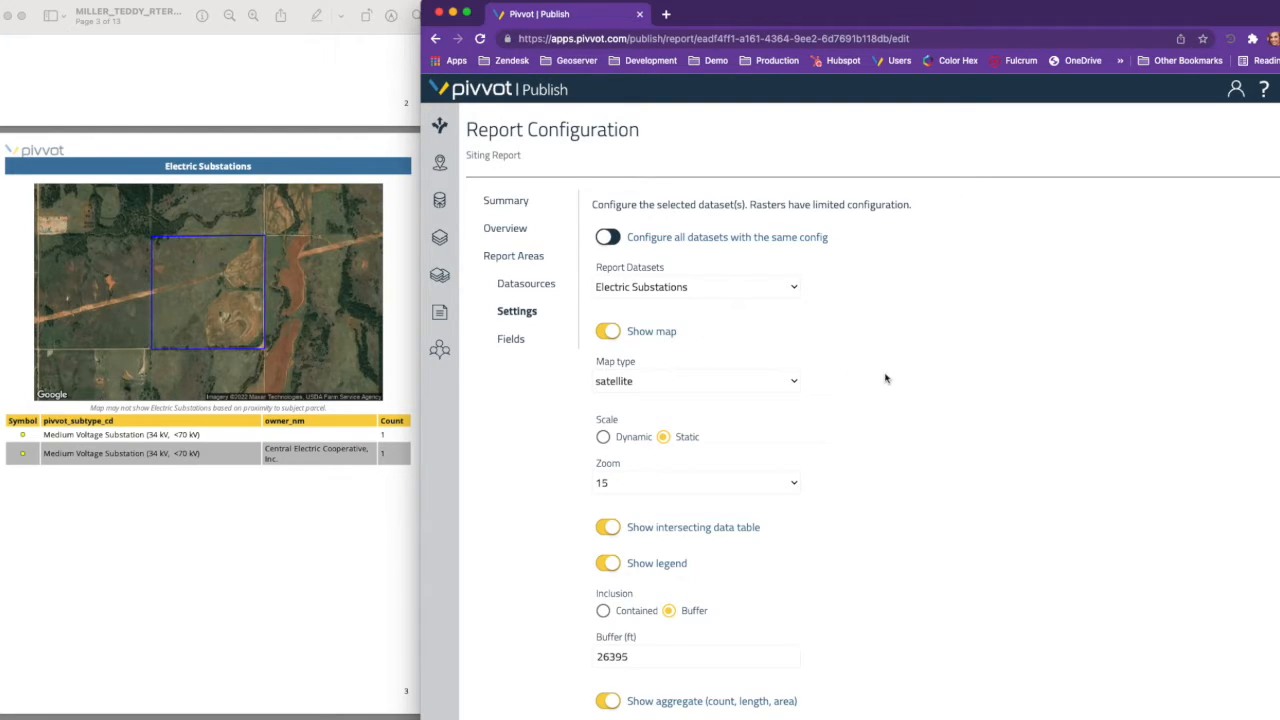
# - Review the map type options for the Electric Substations dataset
pyautogui.click(794, 384)
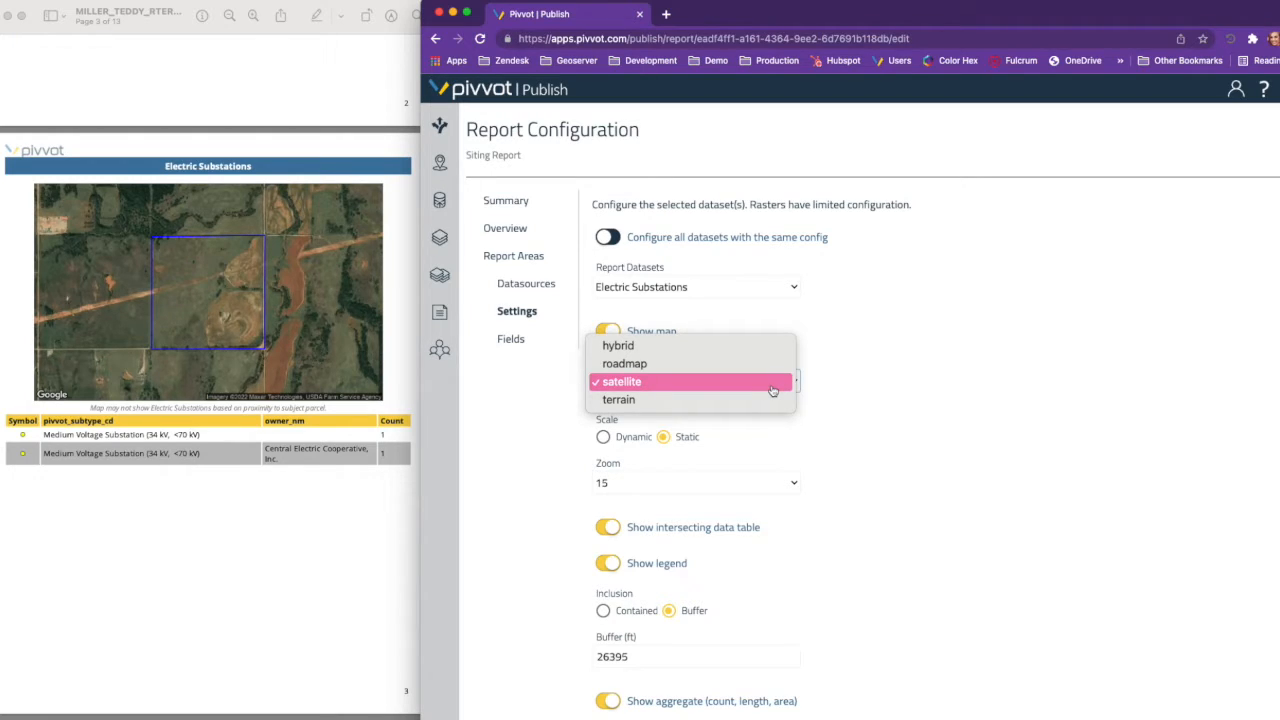
pyautogui.click(843, 395)
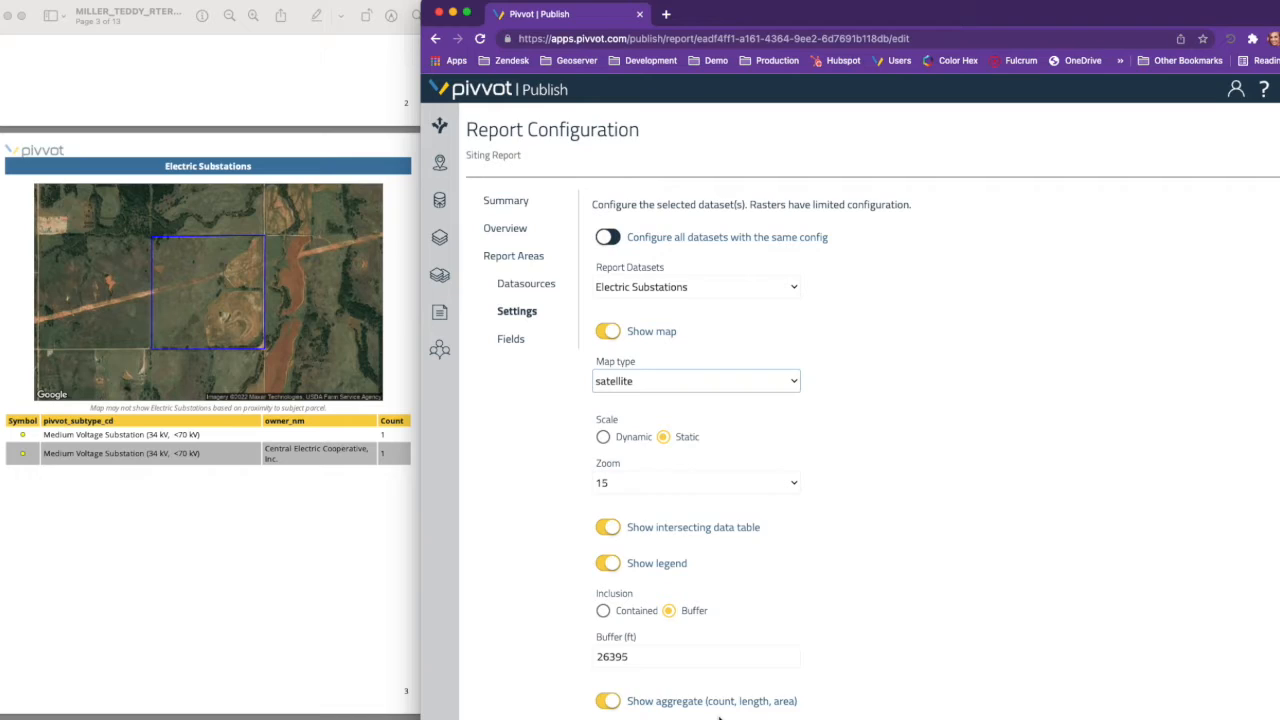
pyautogui.click(1005, 463)
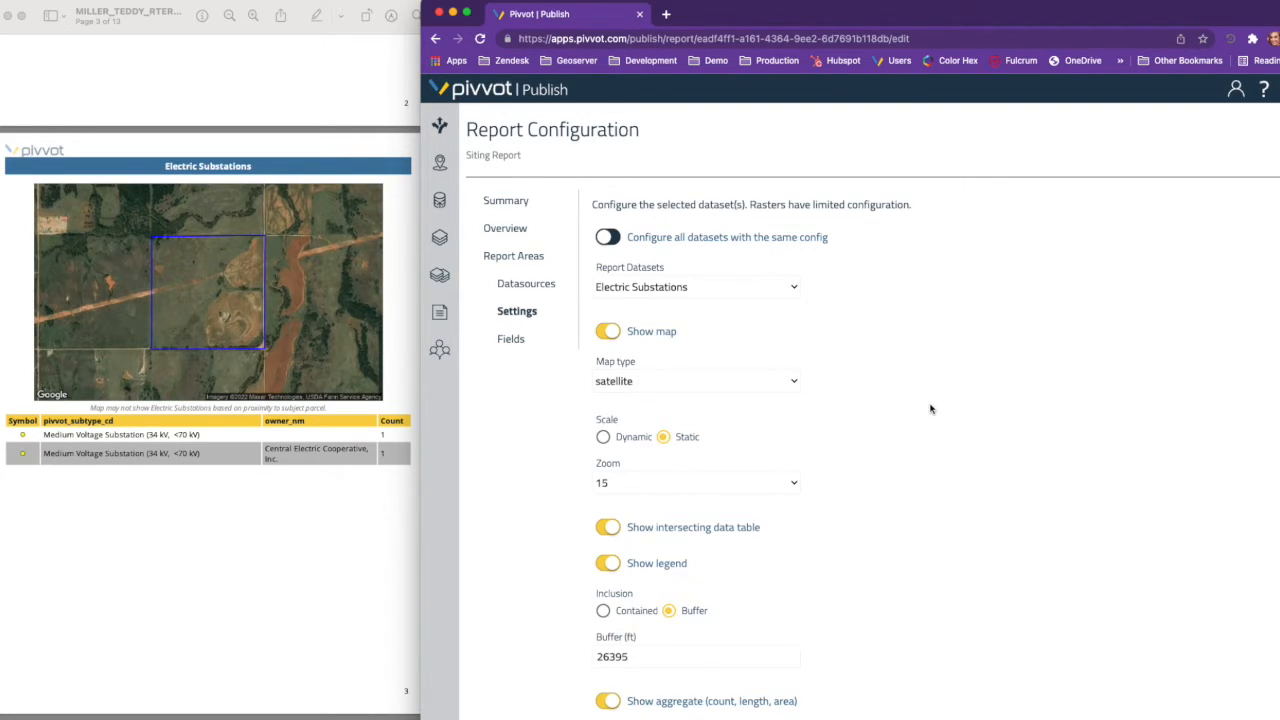
# - Add the County Name and Max Voltage fields to the Electric Substations dataset fields
pyautogui.click(511, 338)
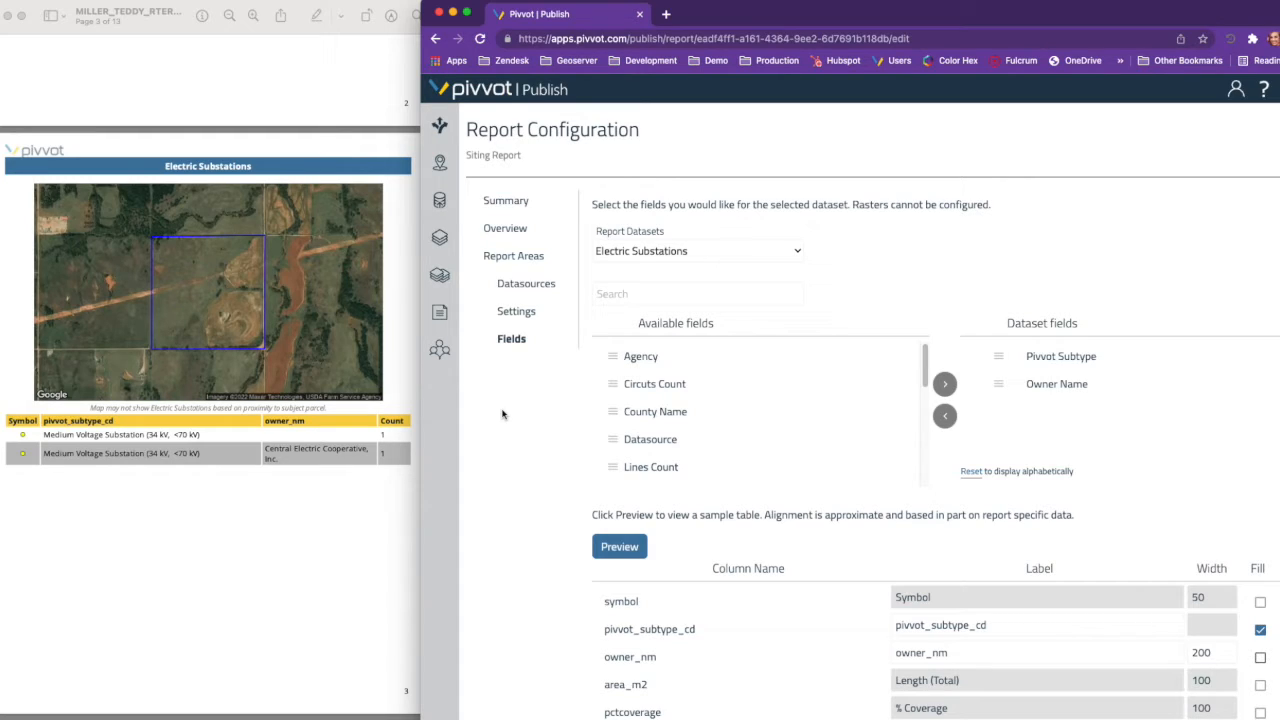
pyautogui.click(792, 261)
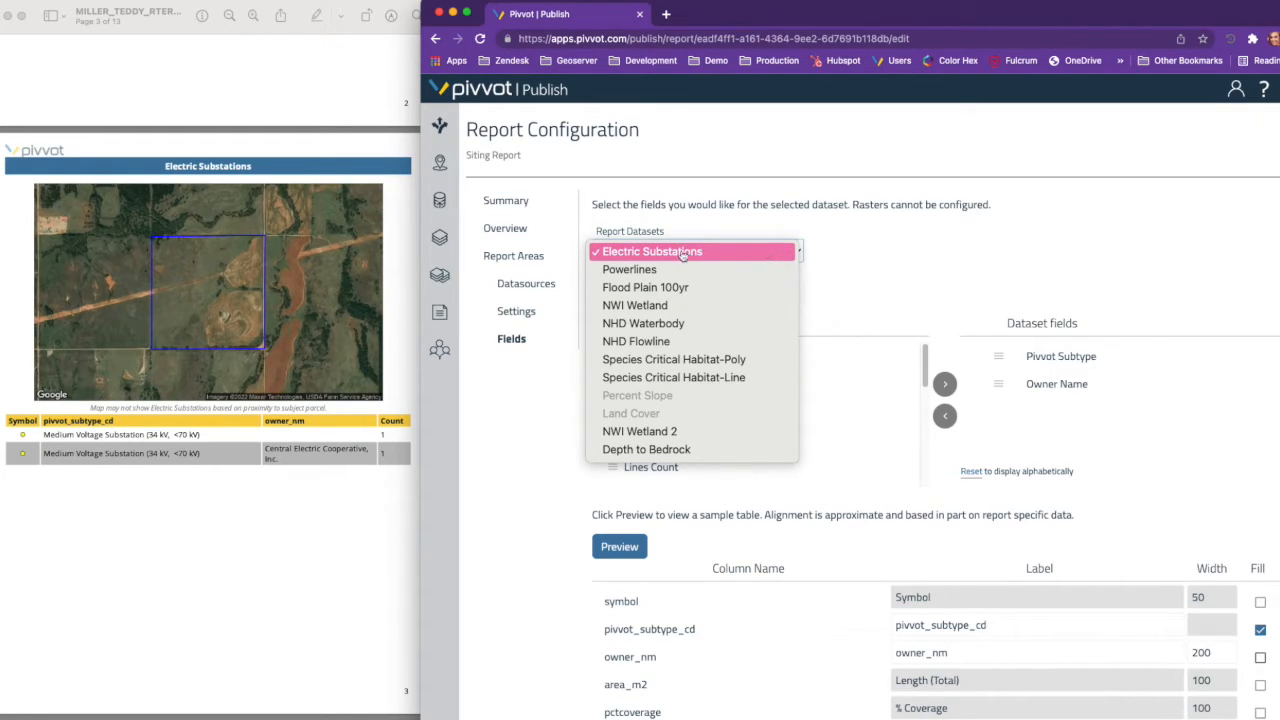
pyautogui.click(740, 254)
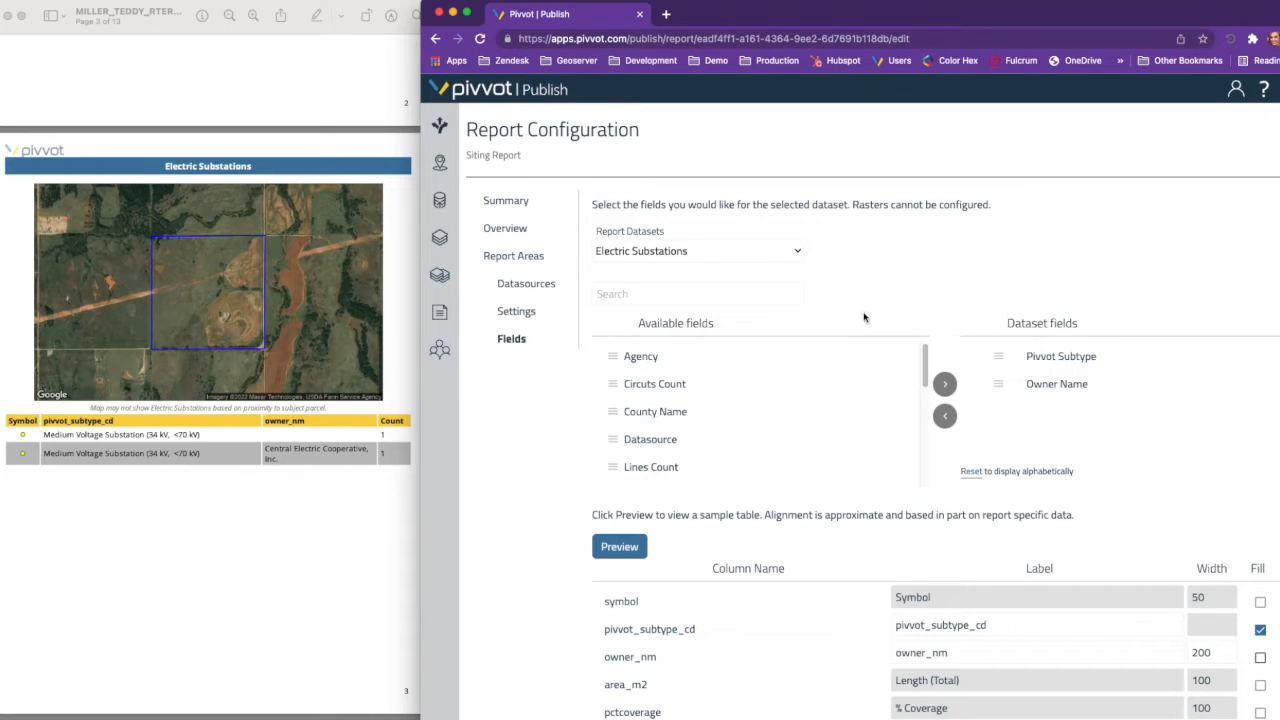
pyautogui.click(655, 411)
pyautogui.click(945, 386)
pyautogui.click(652, 467)
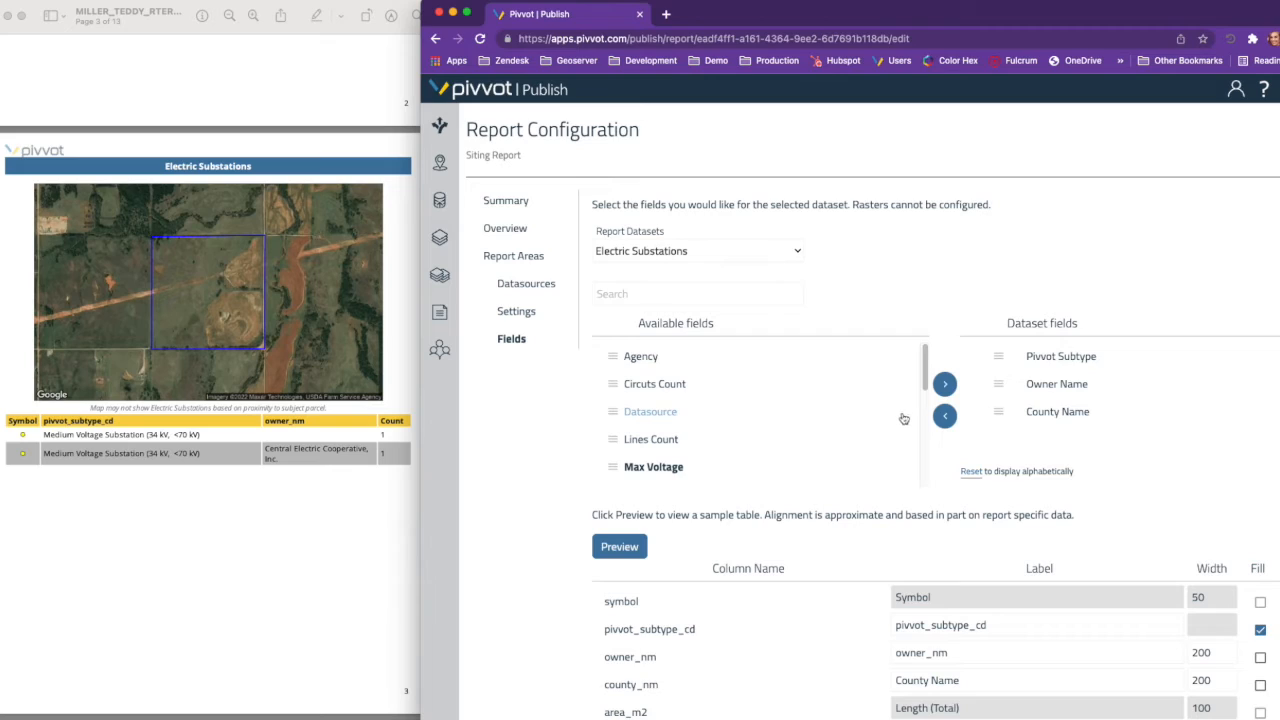
pyautogui.click(943, 386)
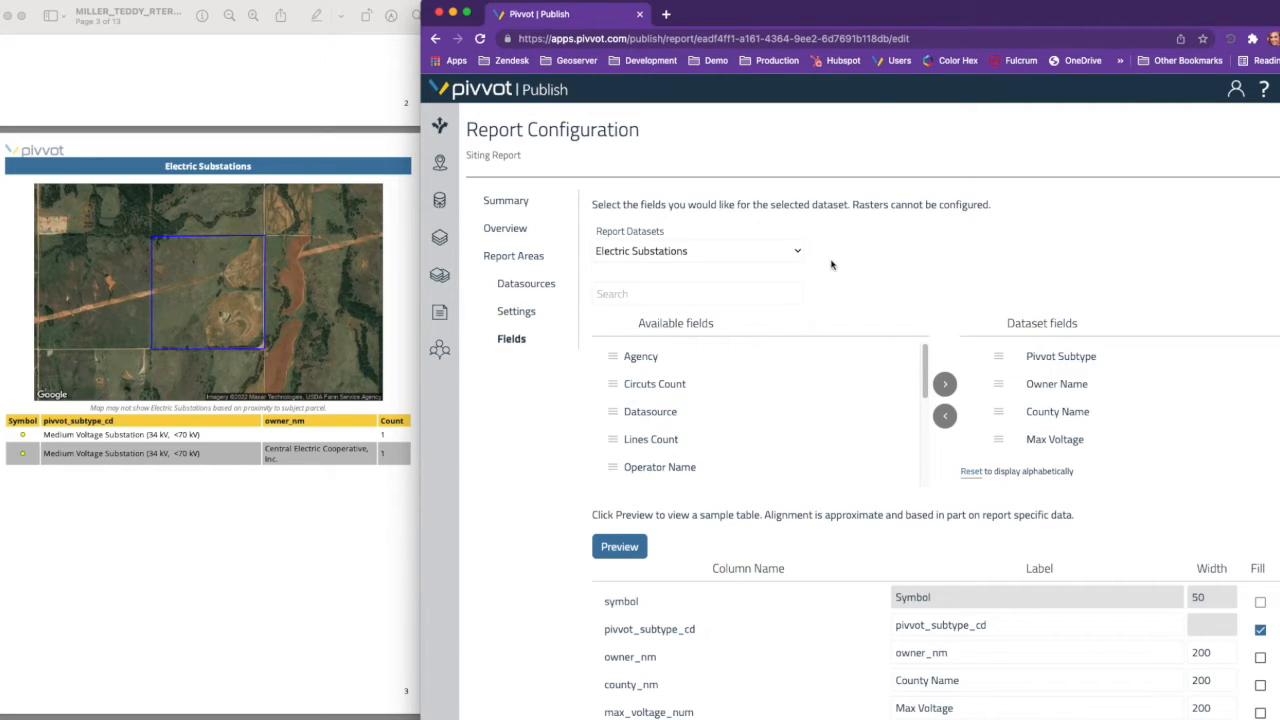
# - Check the NWI Wetland fields, and add Feature Type, Map Symbol Category and Publish Date to the NWI Wetland 2 dataset fields
pyautogui.click(797, 256)
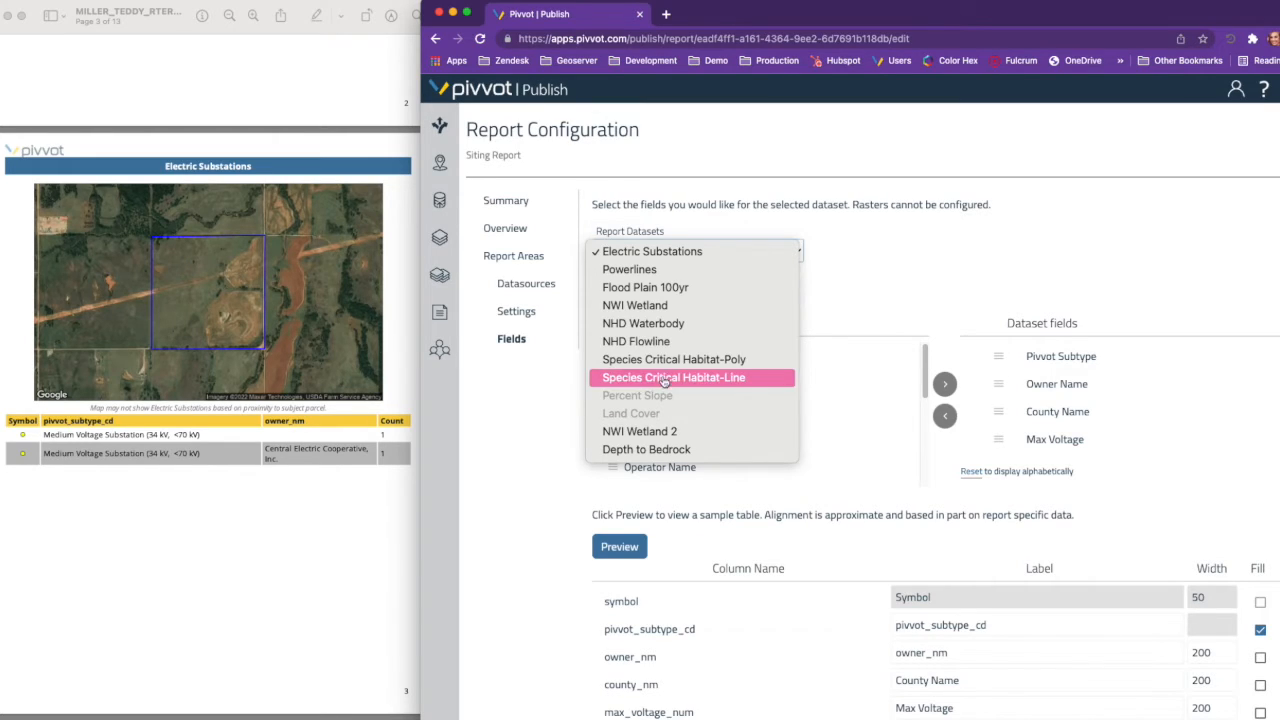
pyautogui.click(645, 307)
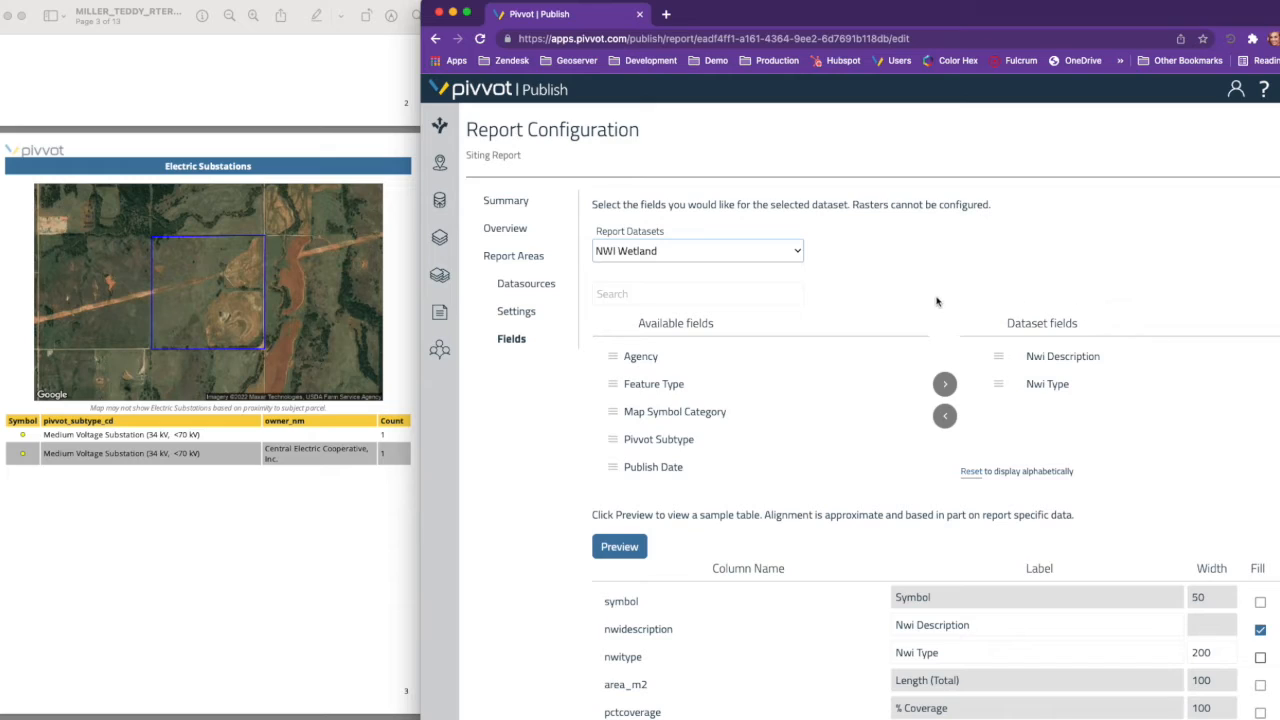
pyautogui.click(790, 247)
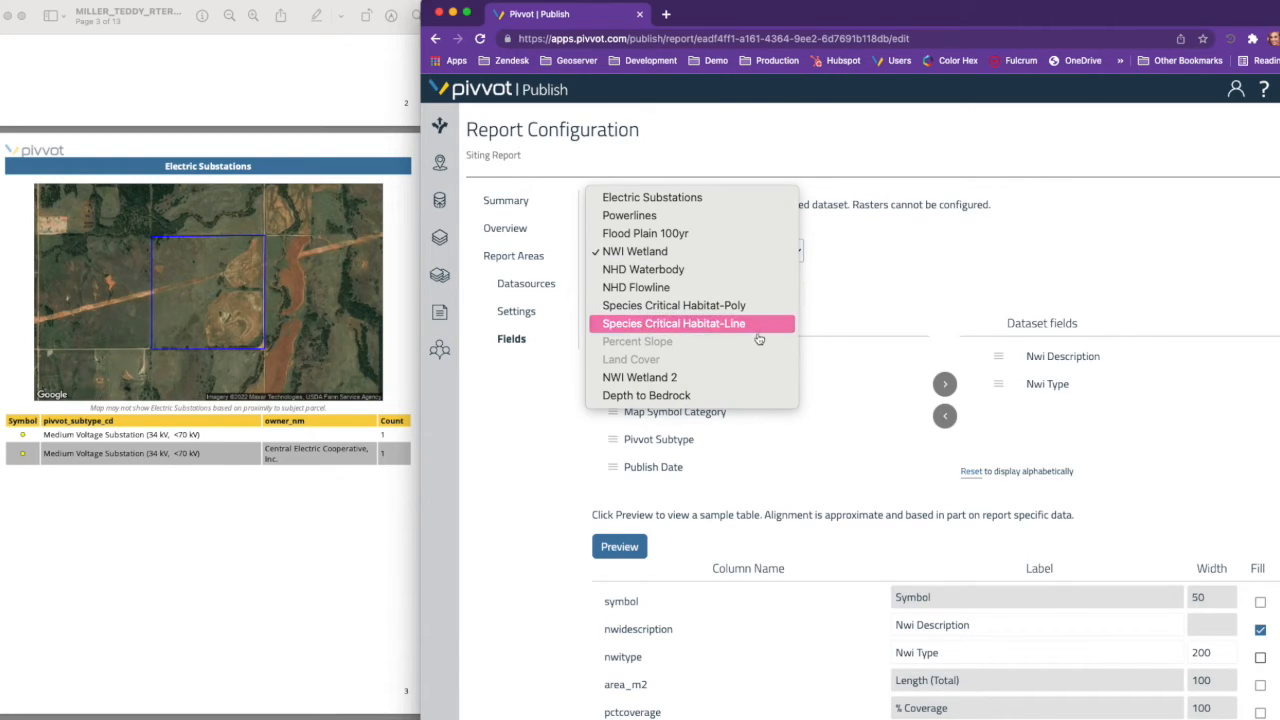
pyautogui.click(677, 379)
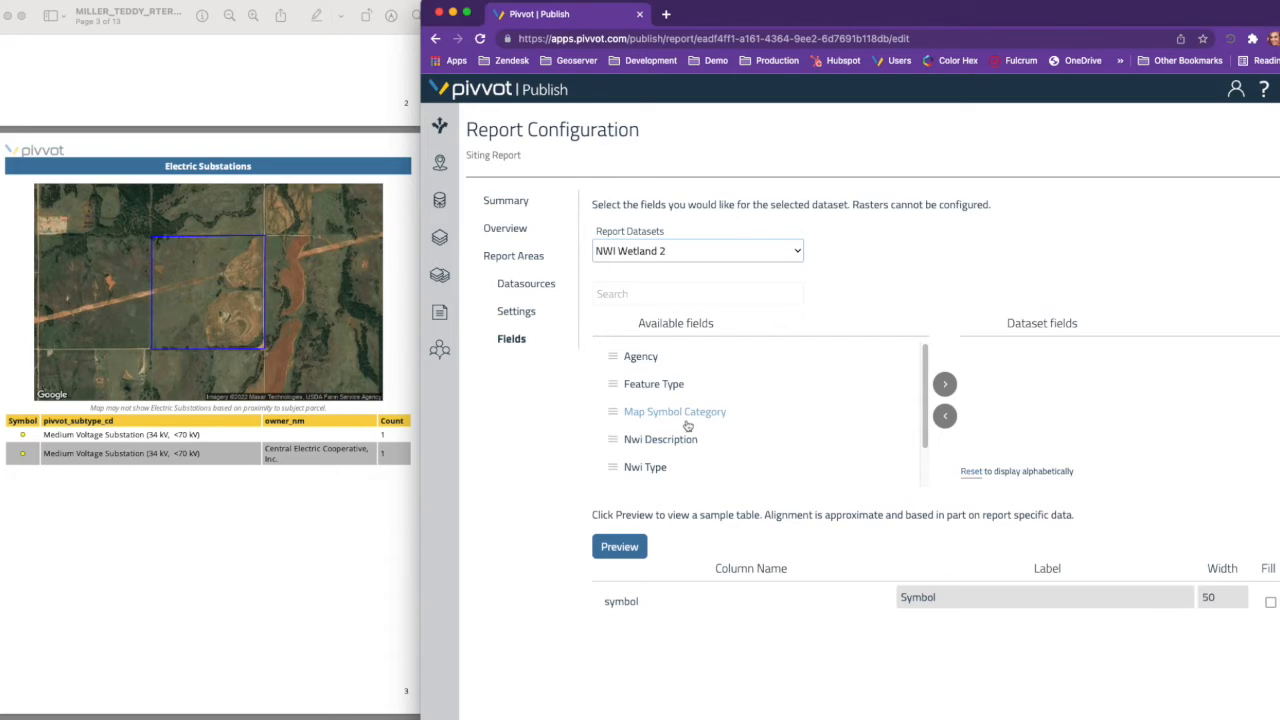
pyautogui.click(650, 384)
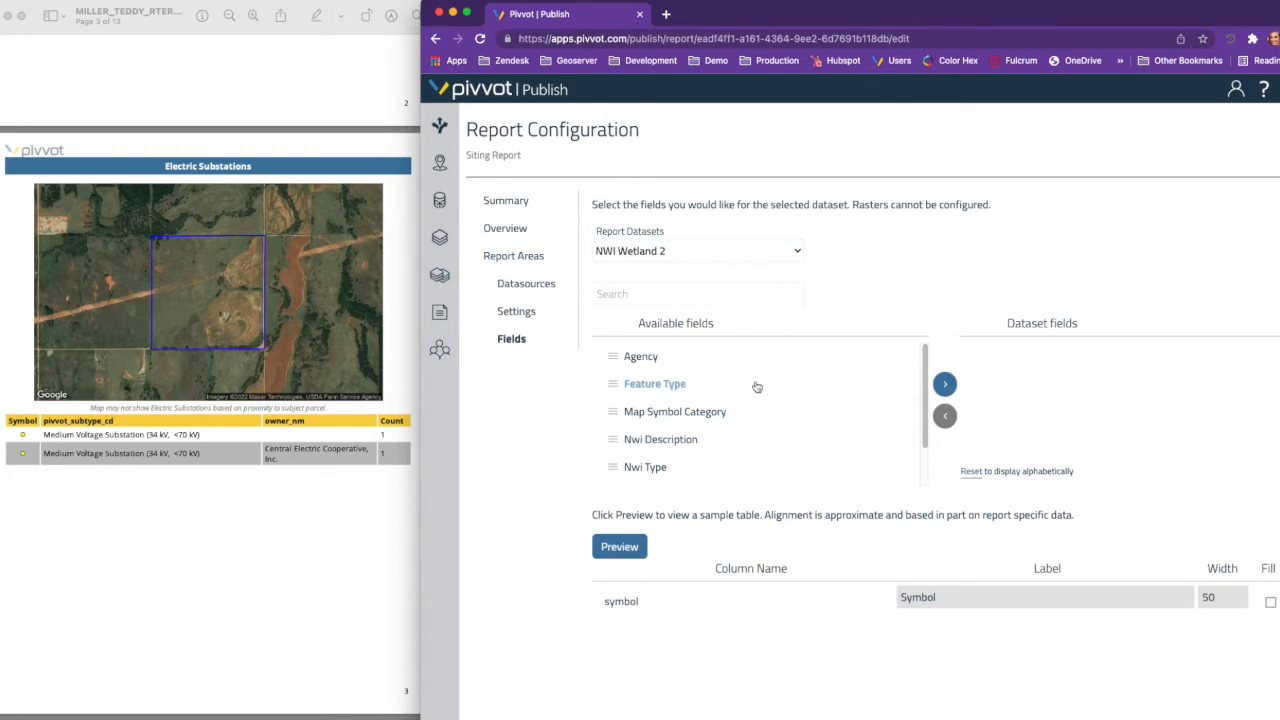
pyautogui.click(945, 384)
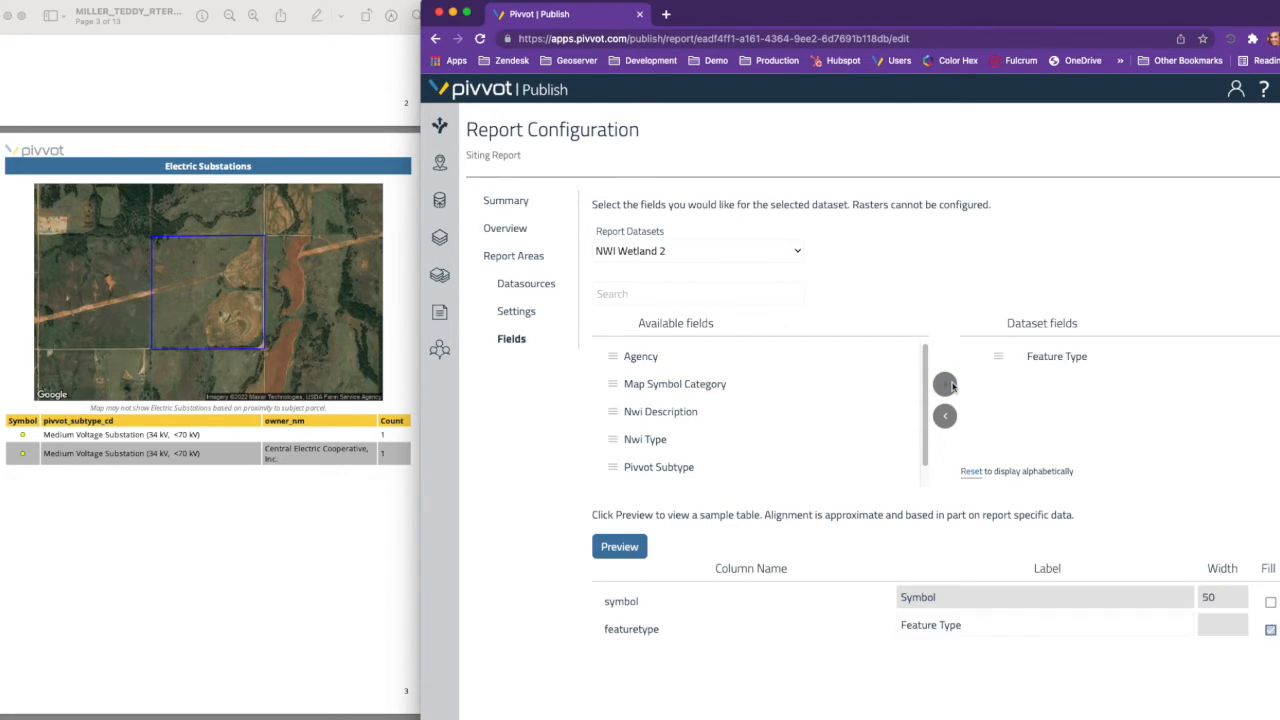
pyautogui.click(662, 389)
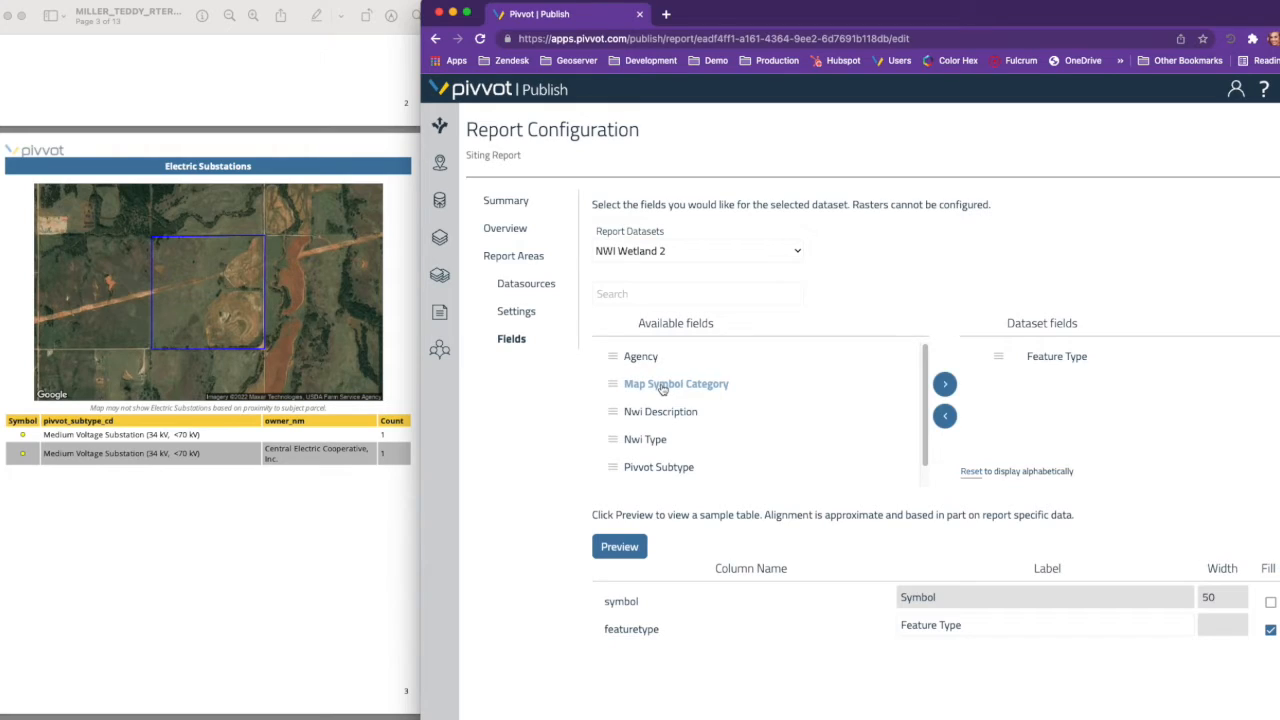
pyautogui.click(945, 384)
pyautogui.click(640, 468)
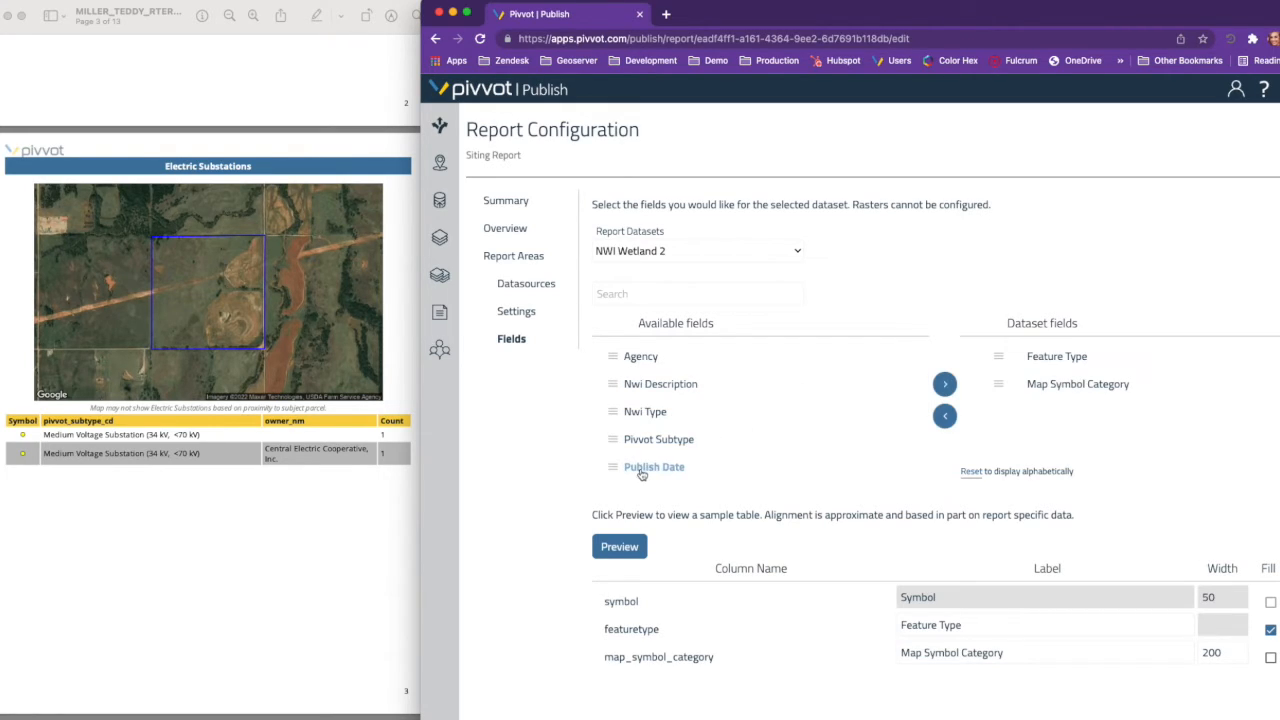
pyautogui.click(945, 386)
# - For the Electric Substations dataset, relabel the pivvot_subtype_cd column as "pivvot subtype cd" and the owner_nm column as "owner nm"
pyautogui.click(797, 255)
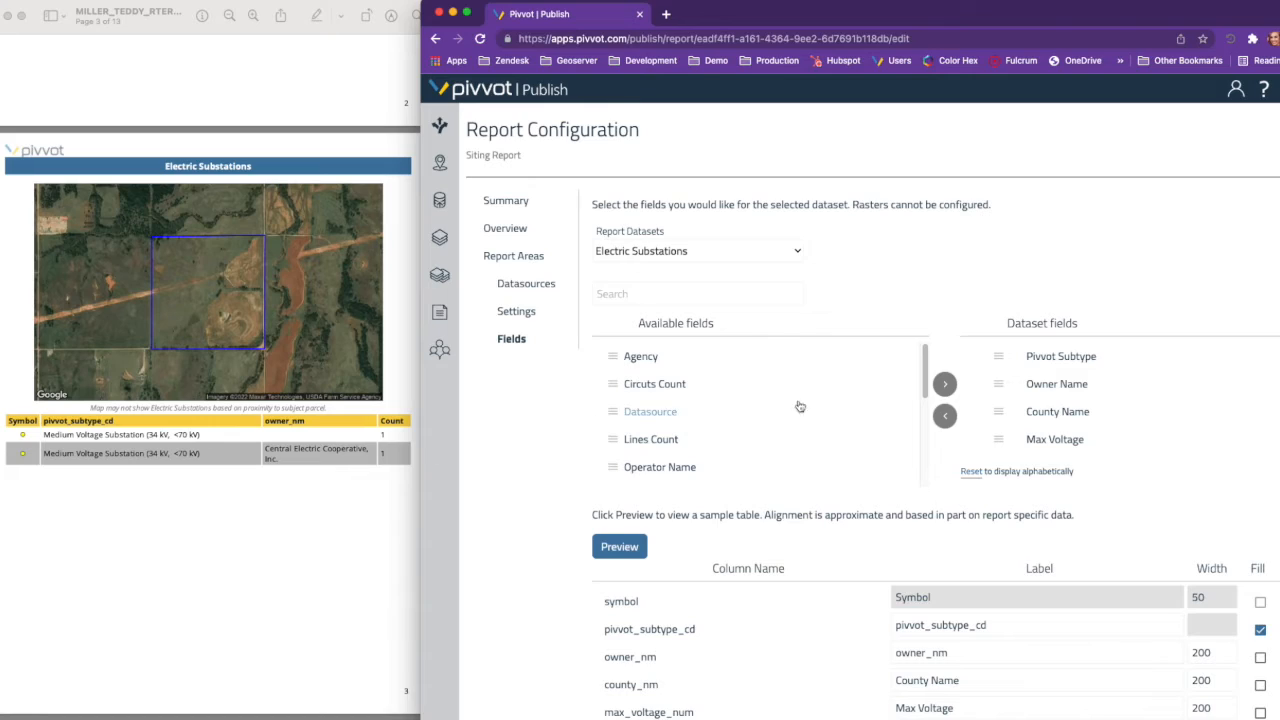
pyautogui.click(960, 625)
pyautogui.doubleClick(932, 652)
pyautogui.click(936, 652)
pyautogui.press('BackSpace')
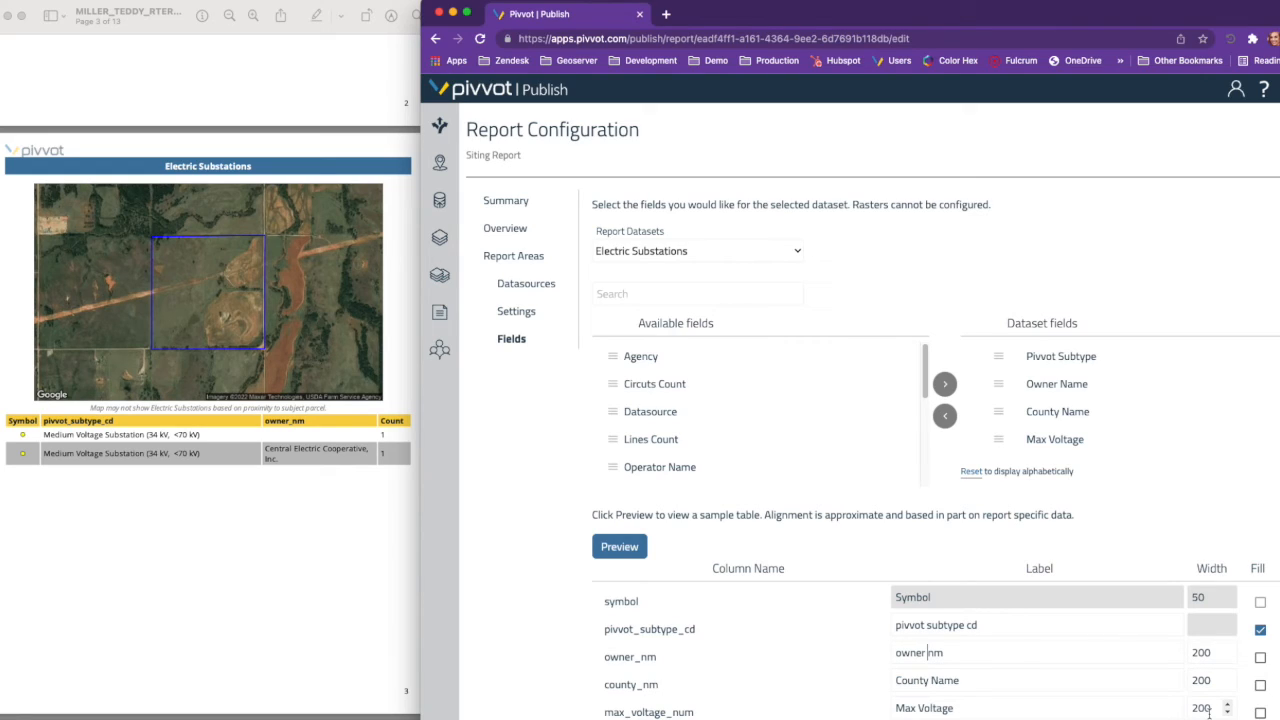
# - Enable fill for the owner_nm, county_nm and max_voltage_num columns, and check the layout in the Electric Substations sample table PDF
pyautogui.click(1260, 658)
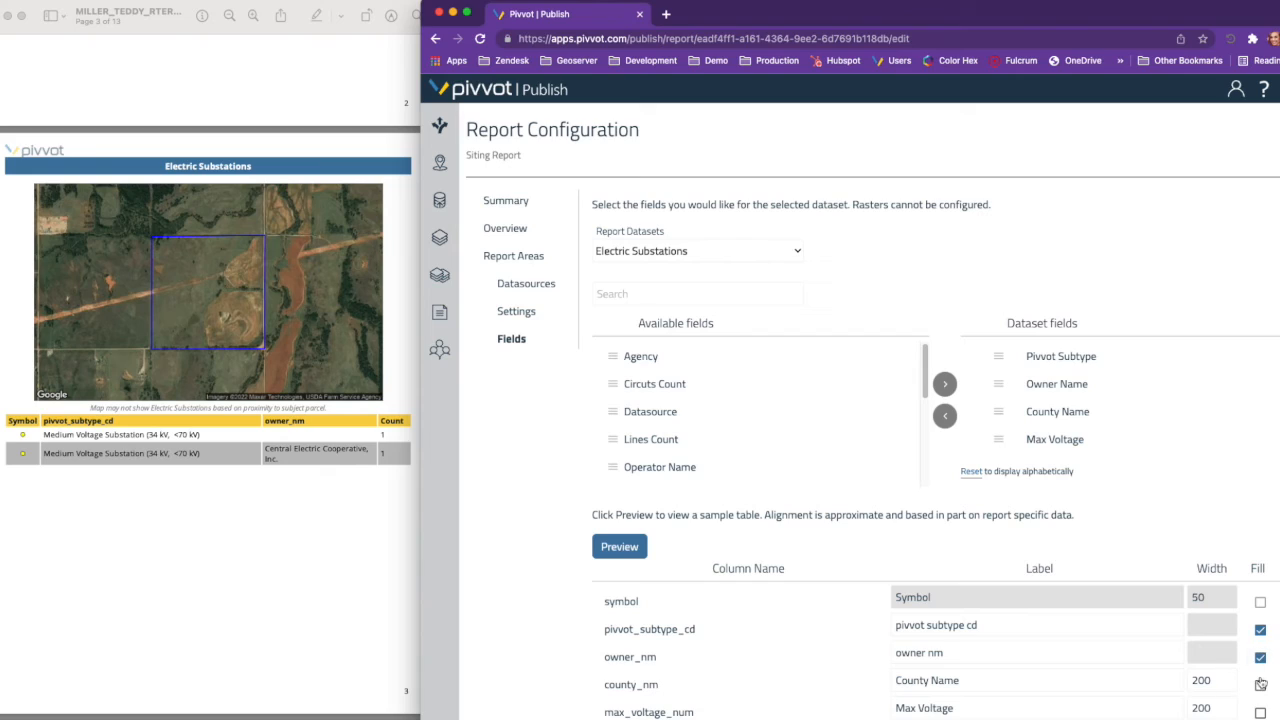
pyautogui.click(1260, 686)
pyautogui.click(1260, 713)
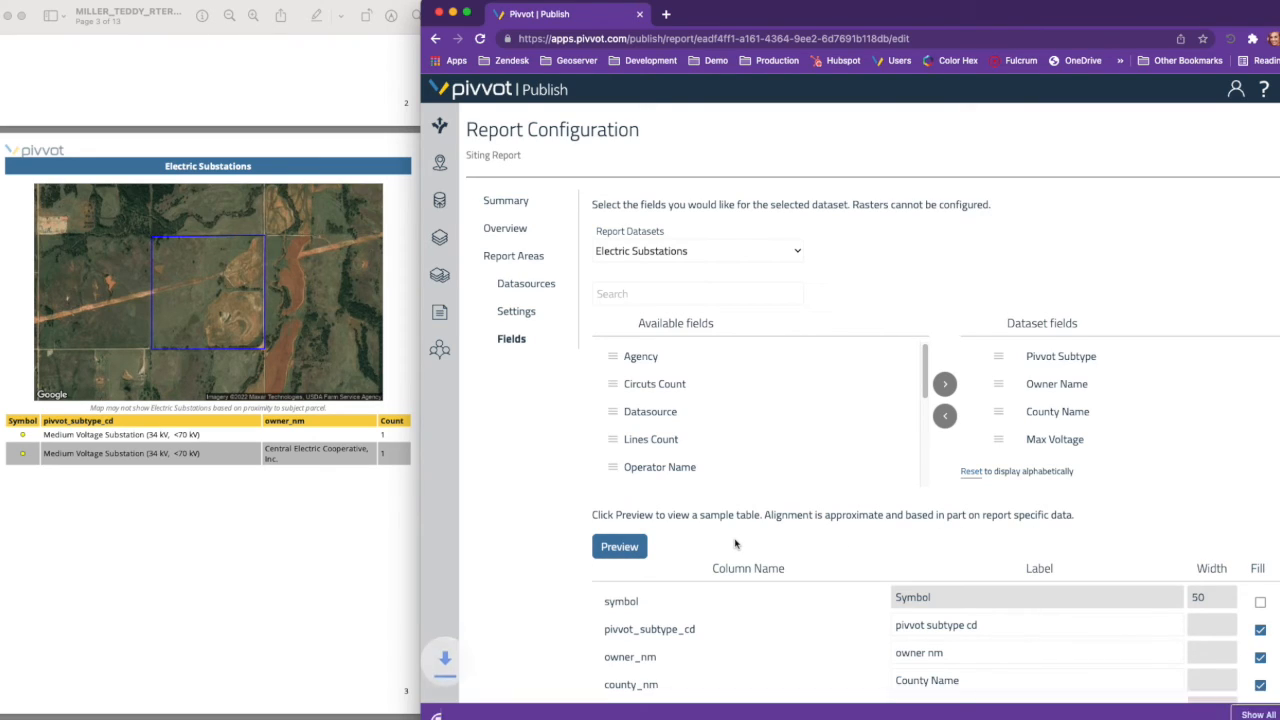
pyautogui.click(486, 712)
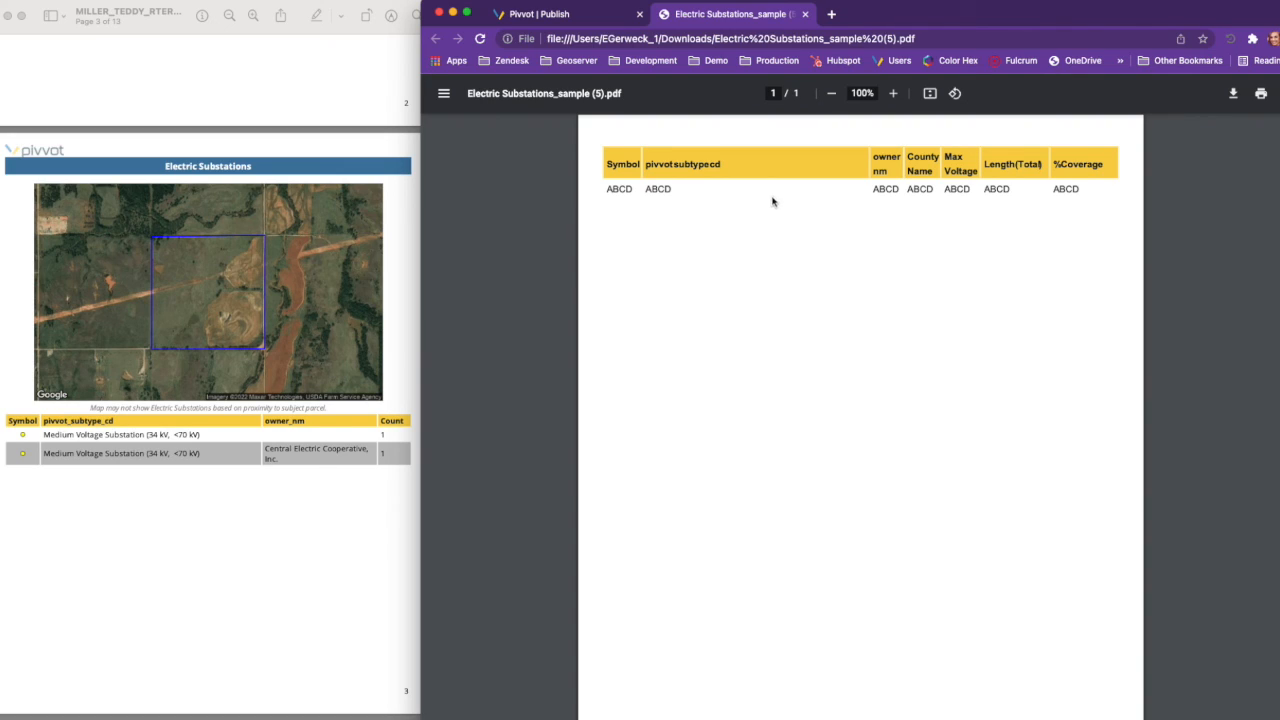
pyautogui.click(563, 20)
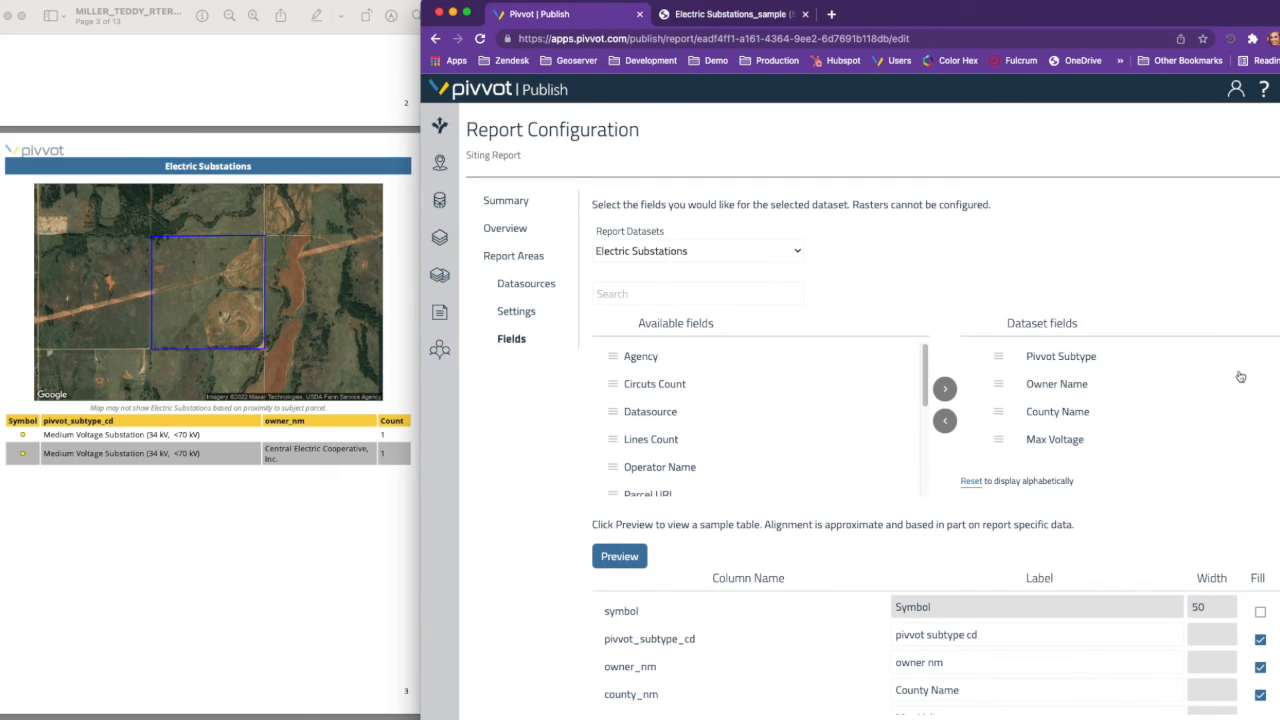